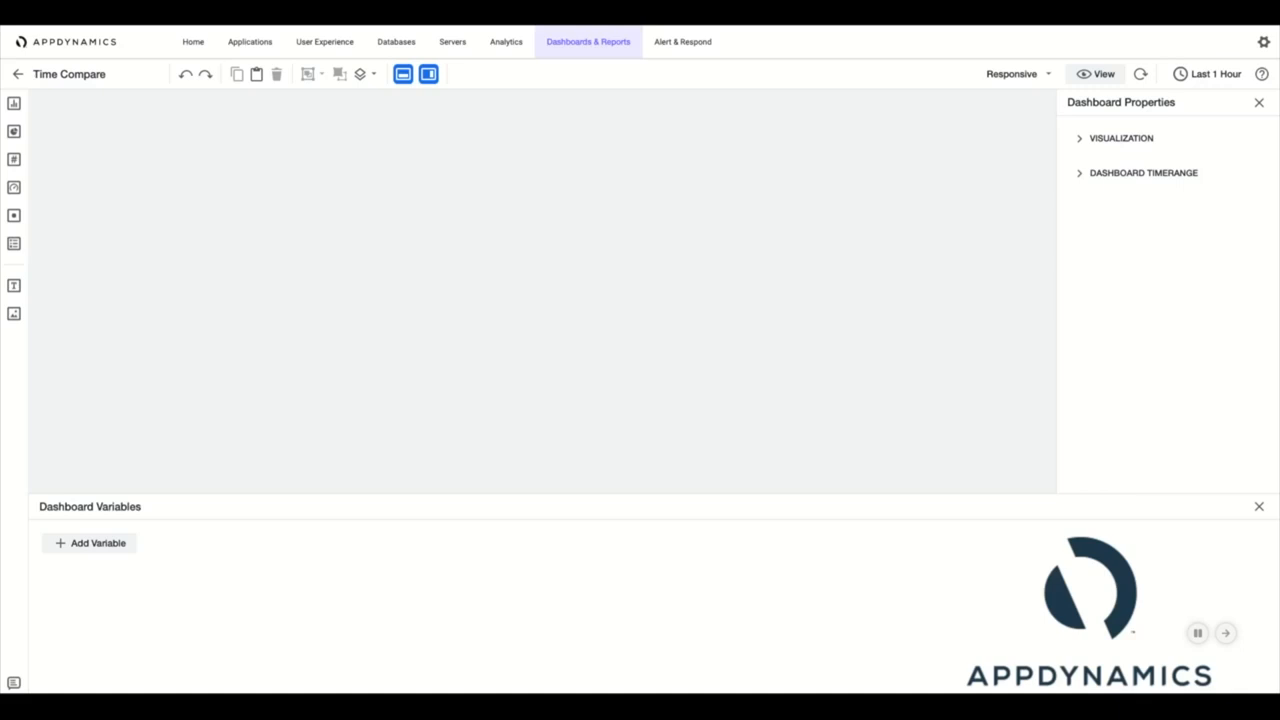
# - Add a dashboard variable named BT with the type Business Transactions
pyautogui.click(96, 545)
pyautogui.tripleClick(93, 551)
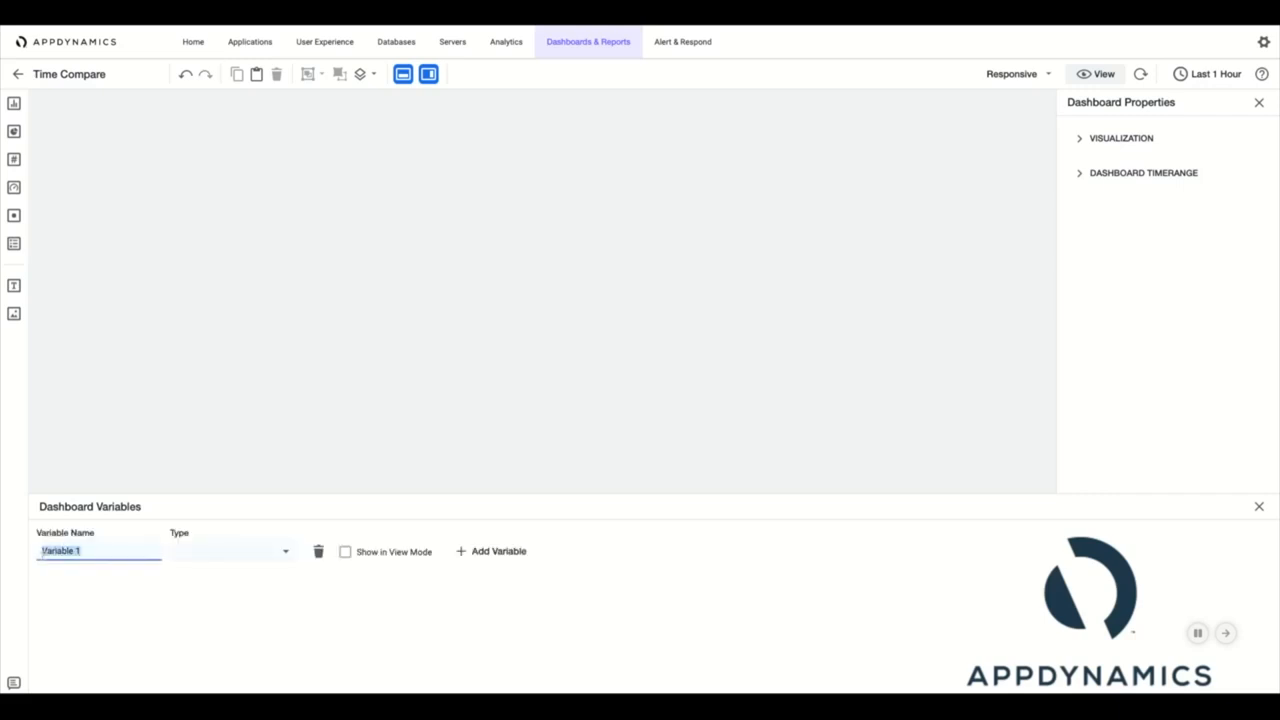
pyautogui.press('BackSpace')
pyautogui.write('BT')
pyautogui.click(278, 553)
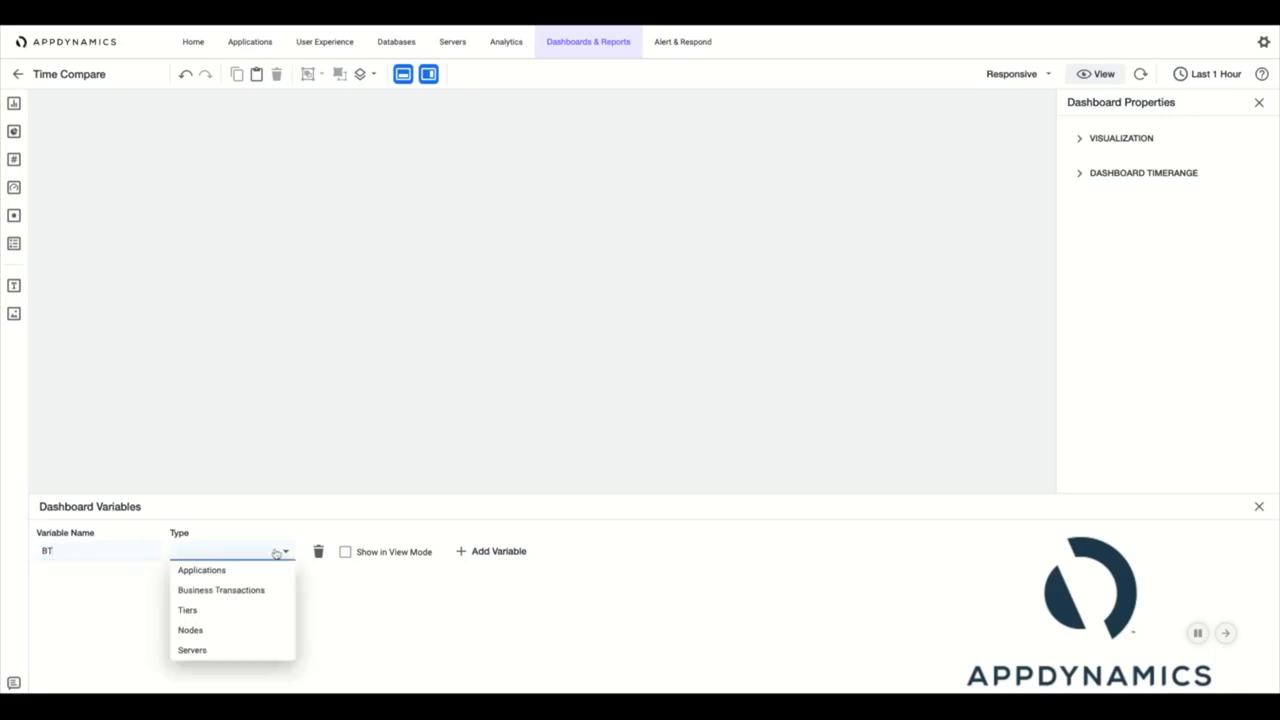
pyautogui.click(210, 592)
# - Scope the BT variable to the Ecommerce application with Checkout as initial value, and show it in view mode
pyautogui.click(400, 551)
pyautogui.scroll(-3, 423, 470)
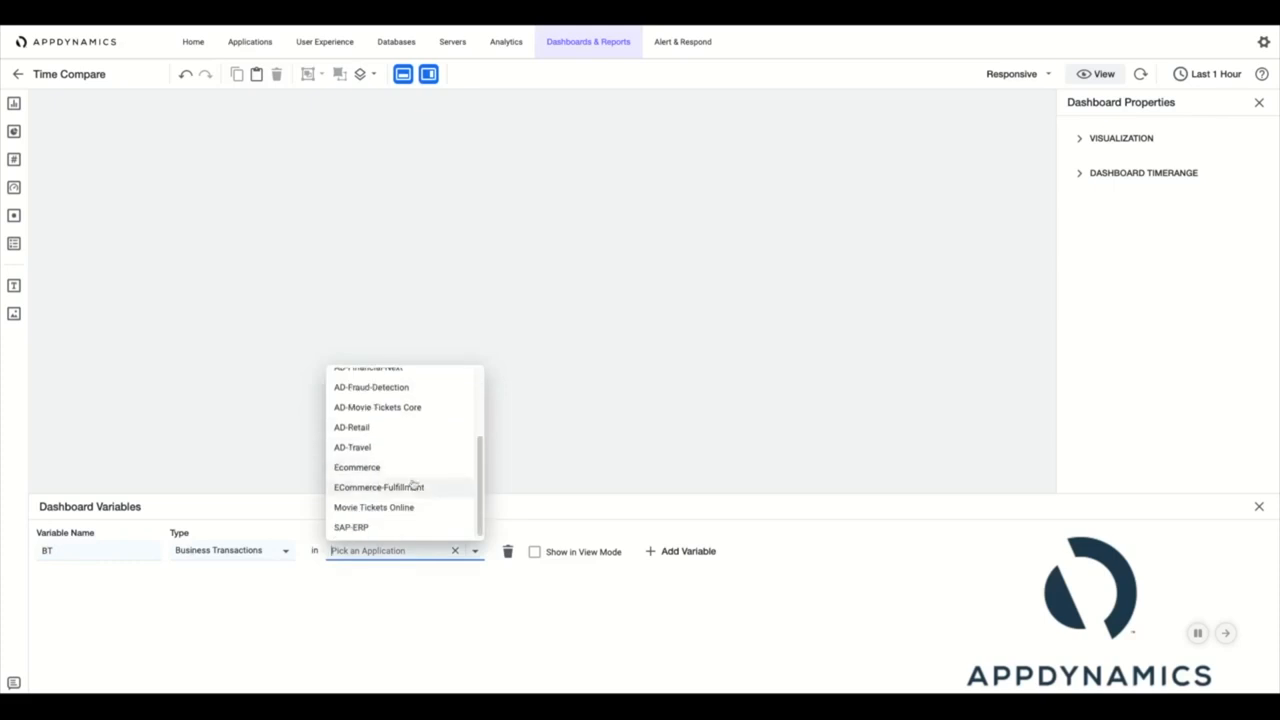
pyautogui.click(357, 466)
pyautogui.click(537, 551)
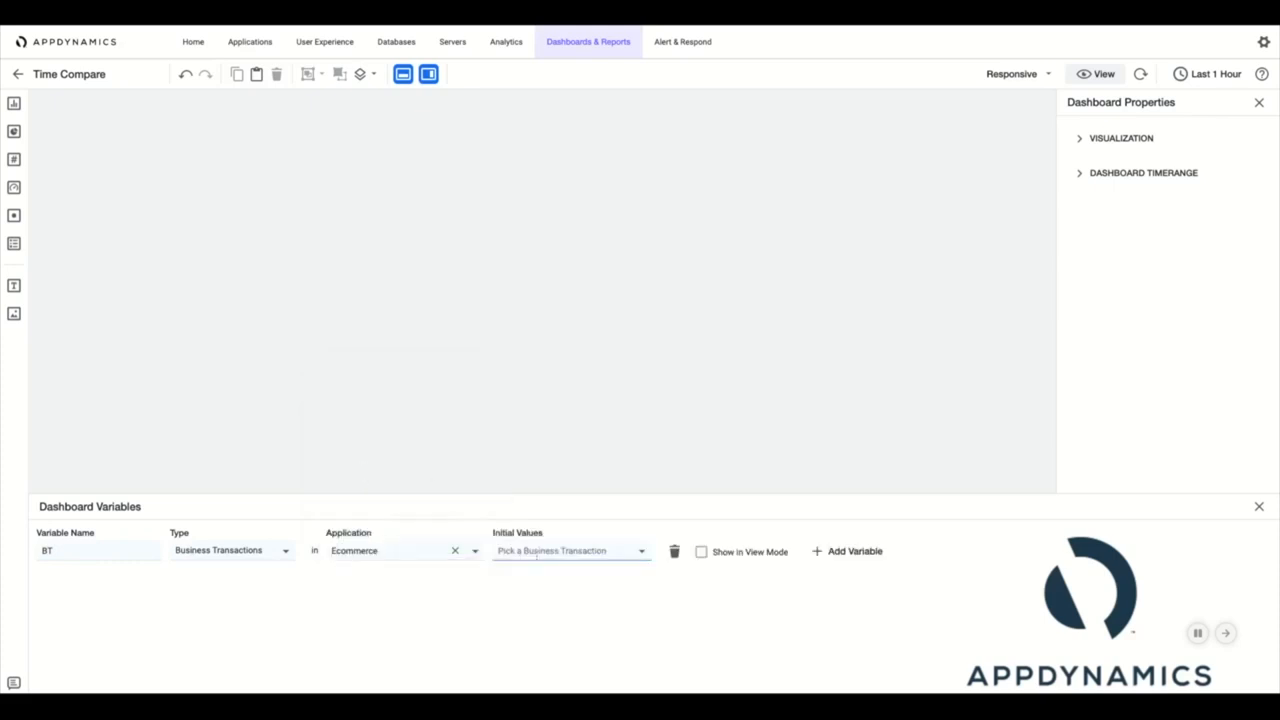
pyautogui.click(506, 378)
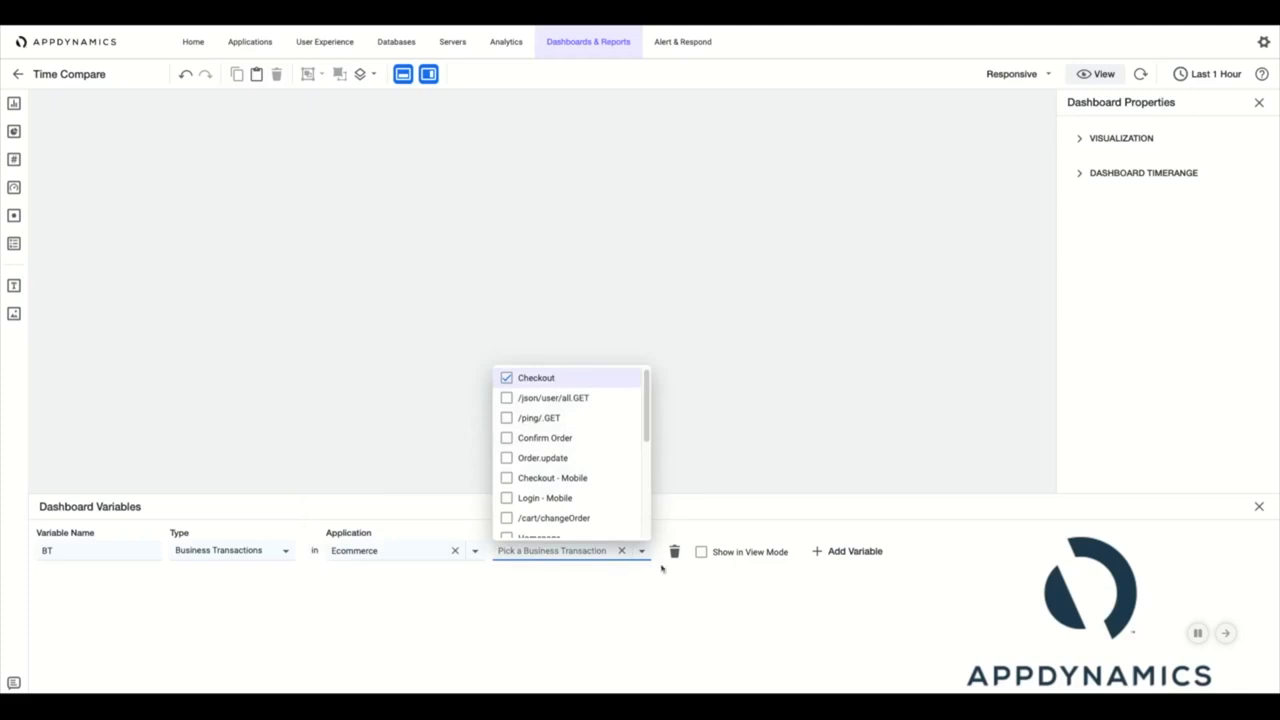
pyautogui.click(702, 562)
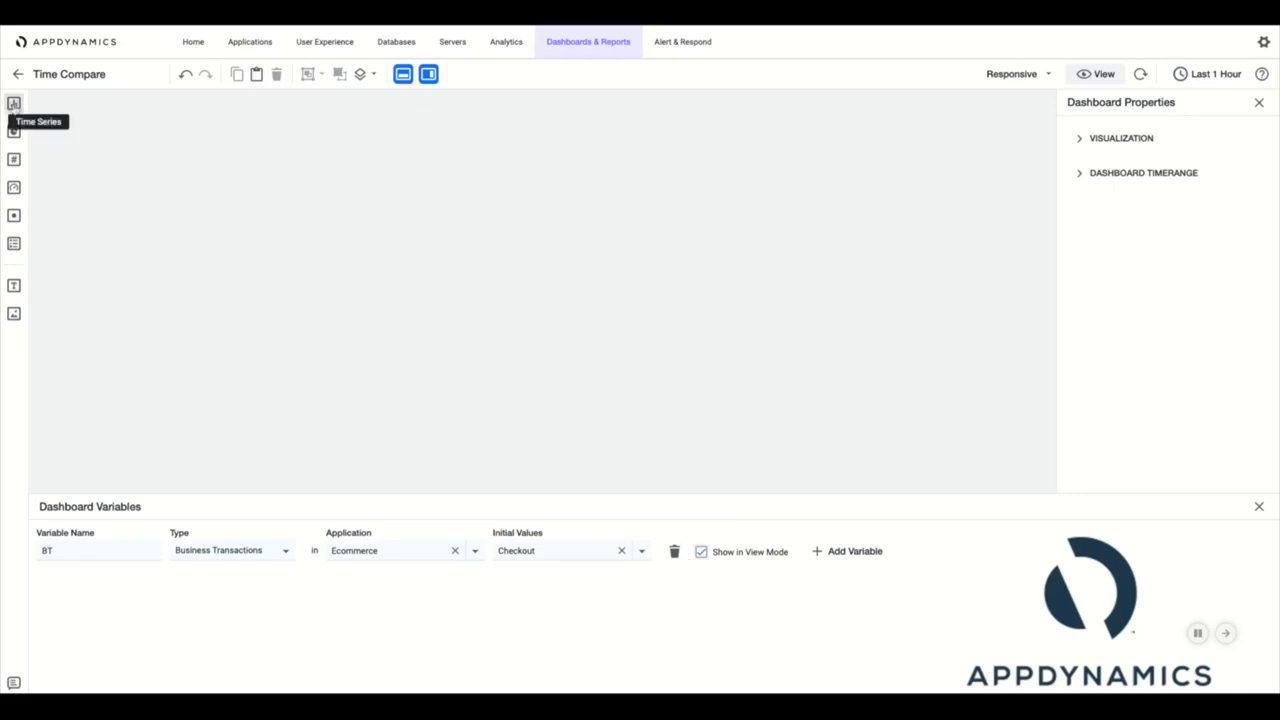
# - Add a Time Series widget, widen it to nearly the full canvas width, and title it CPM
pyautogui.click(14, 103)
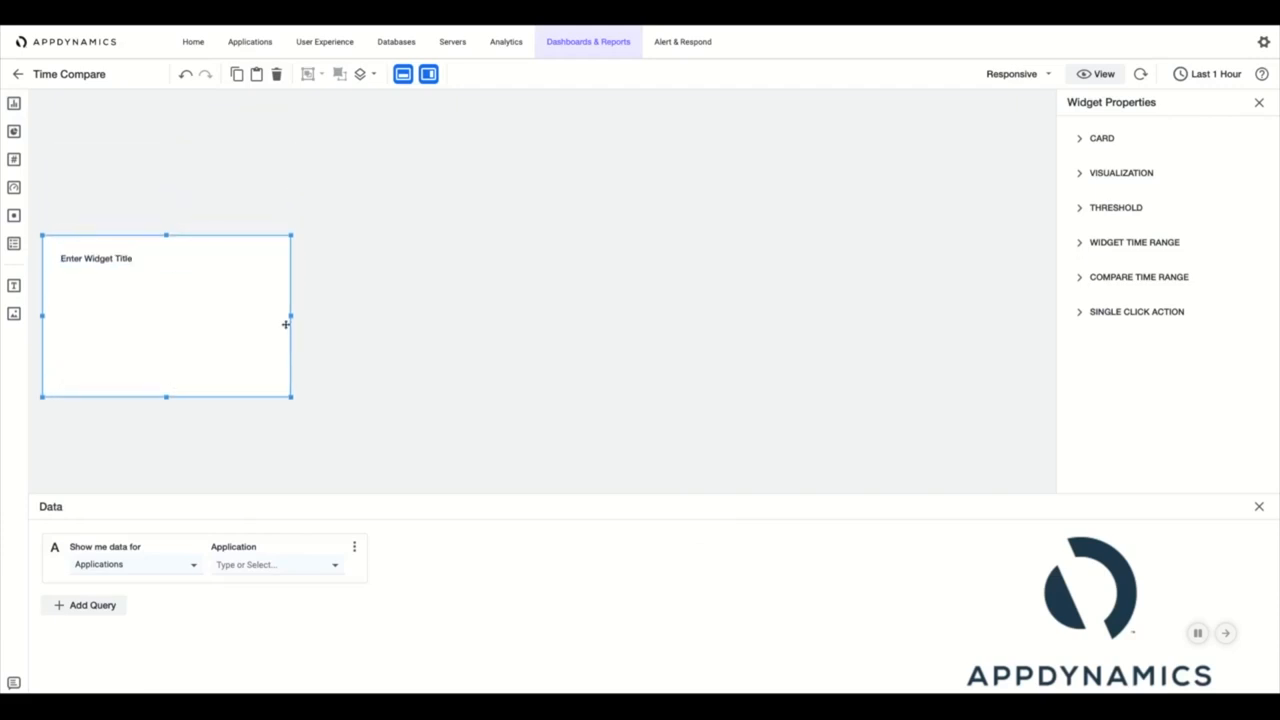
pyautogui.moveTo(291, 316); pyautogui.dragTo(996, 316)
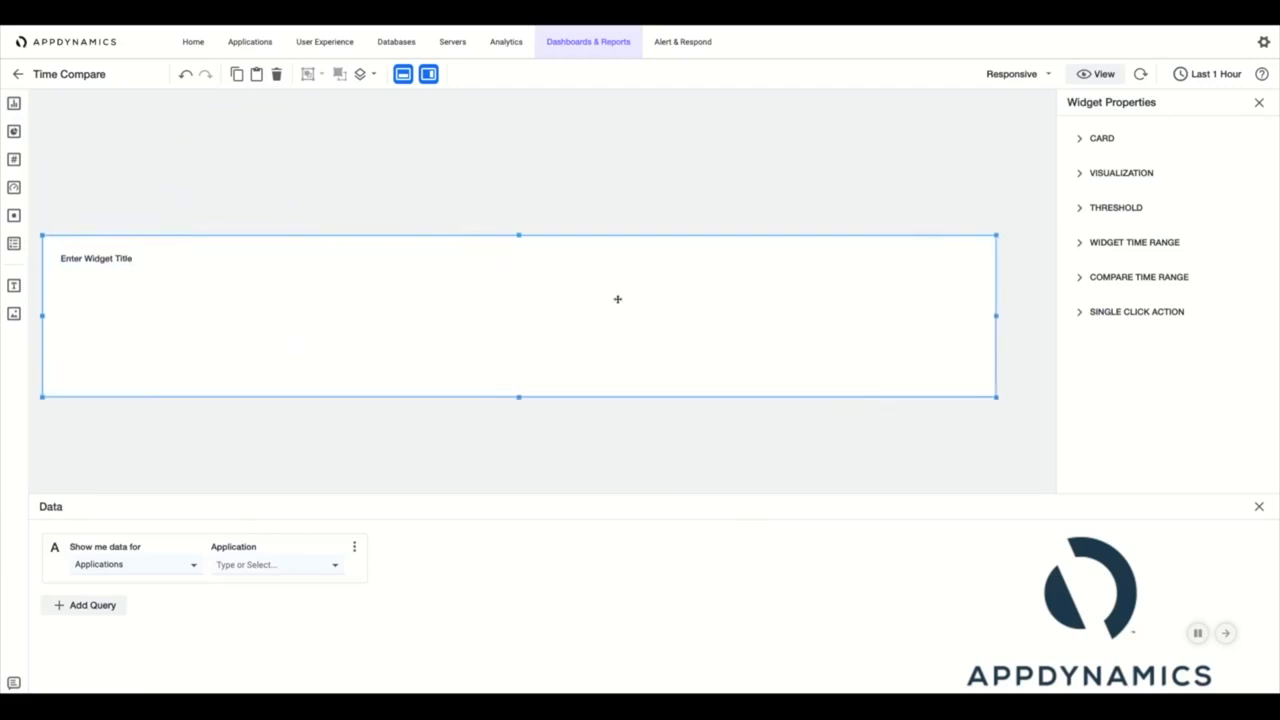
pyautogui.click(137, 258)
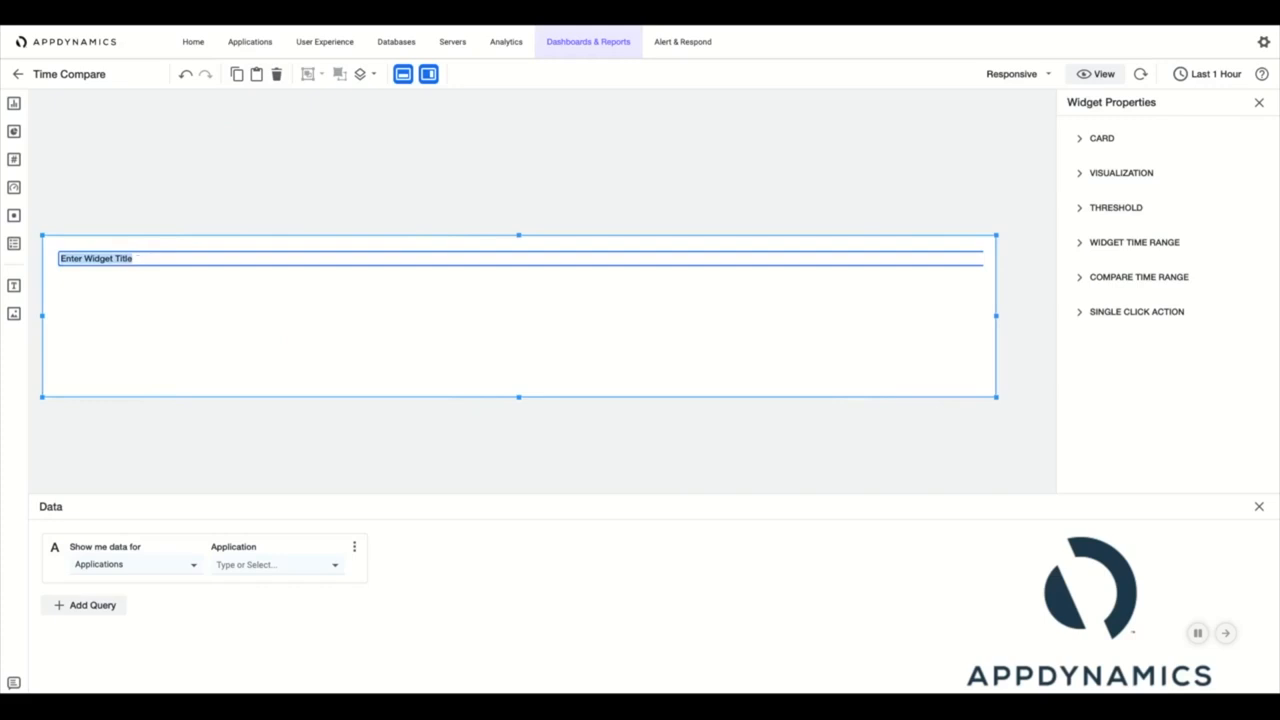
pyautogui.write('CPM')
pyautogui.click(85, 306)
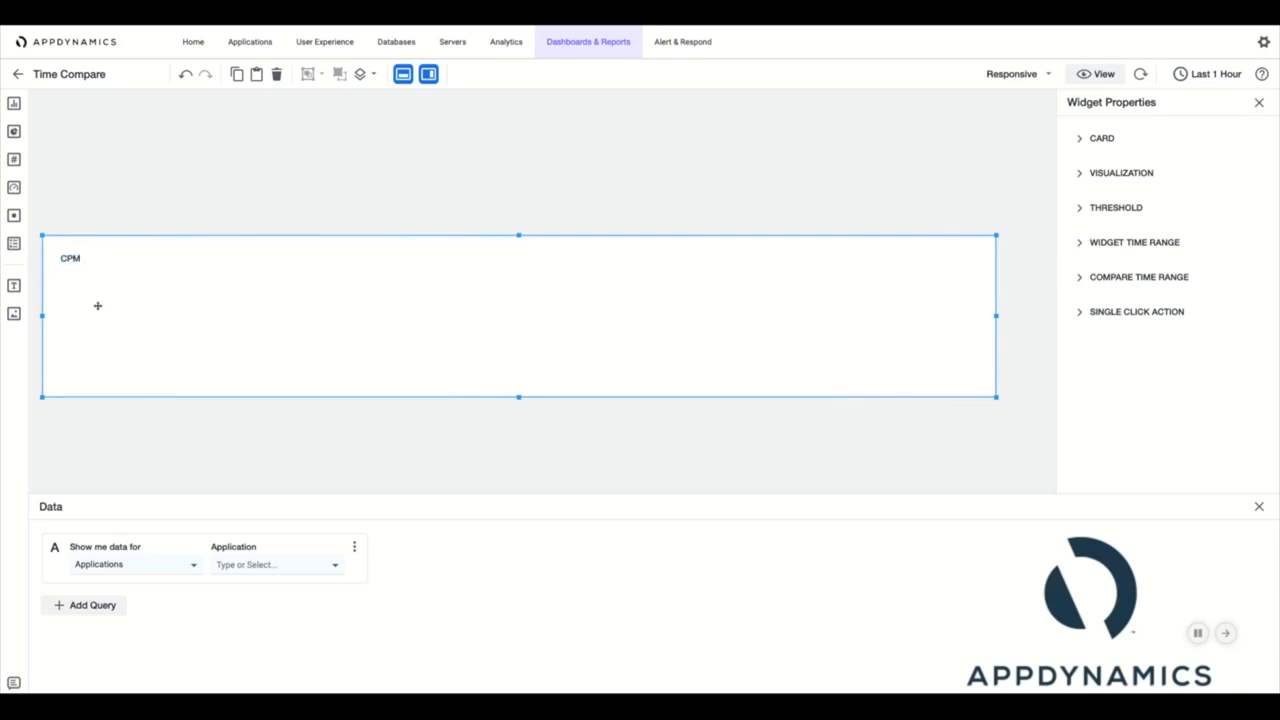
# - Set the CPM widget's query to show data for Business Transactions in the Ecommerce application
pyautogui.click(188, 568)
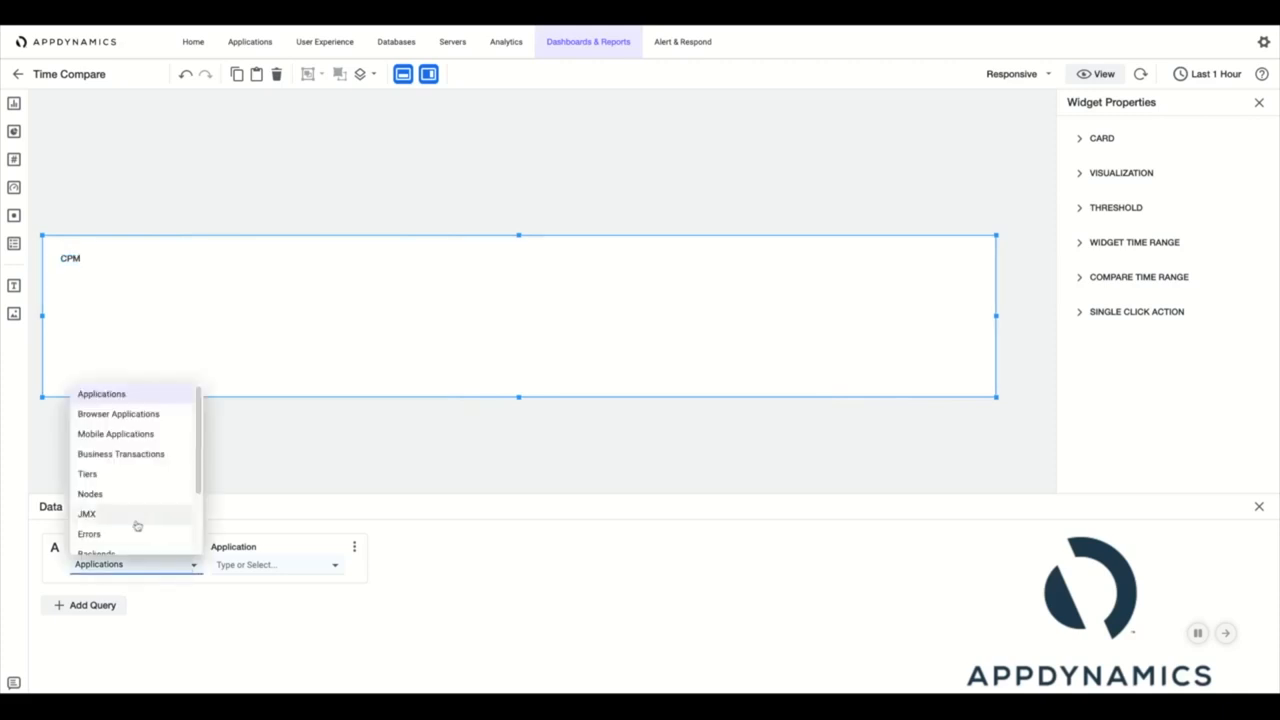
pyautogui.click(118, 458)
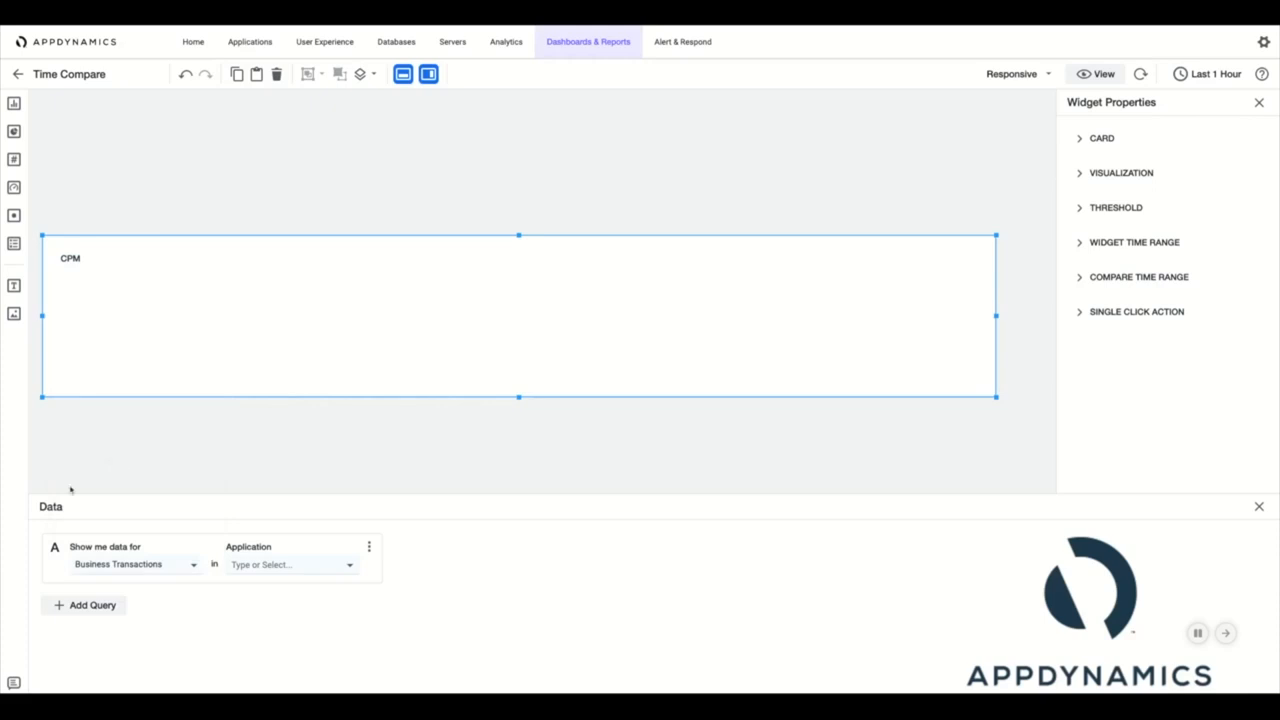
pyautogui.click(349, 567)
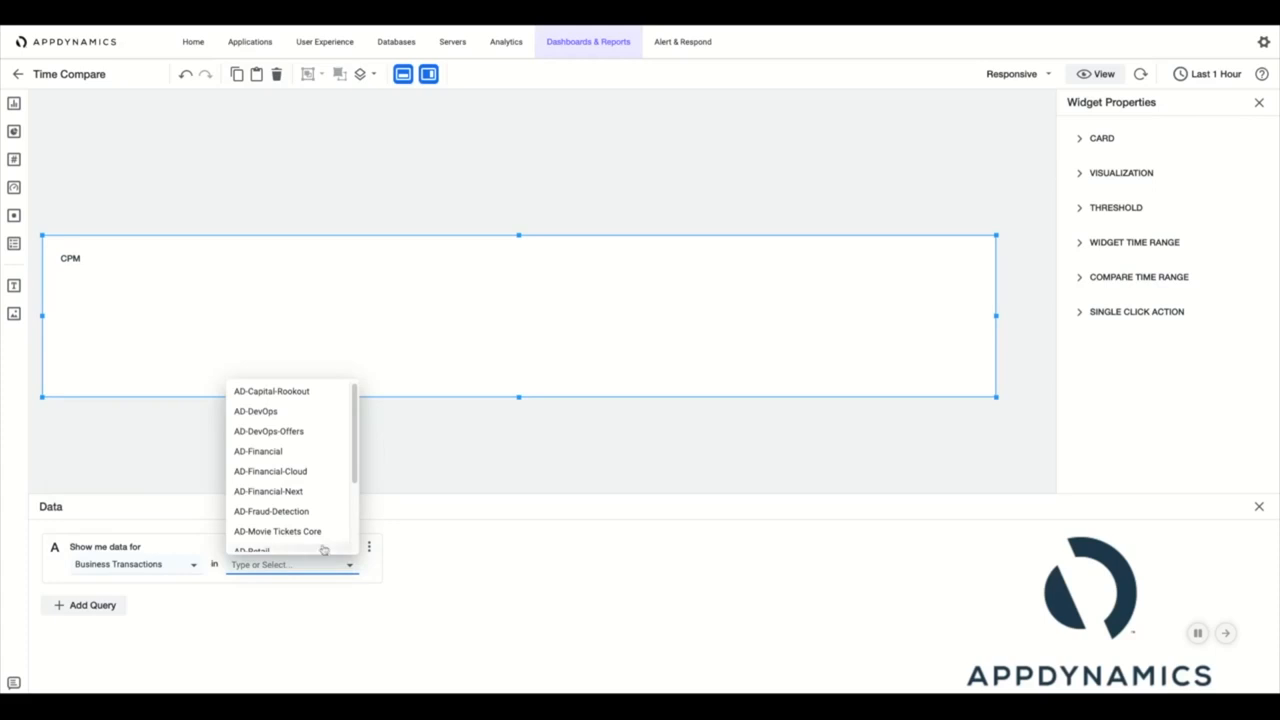
pyautogui.scroll(-3, 300, 450)
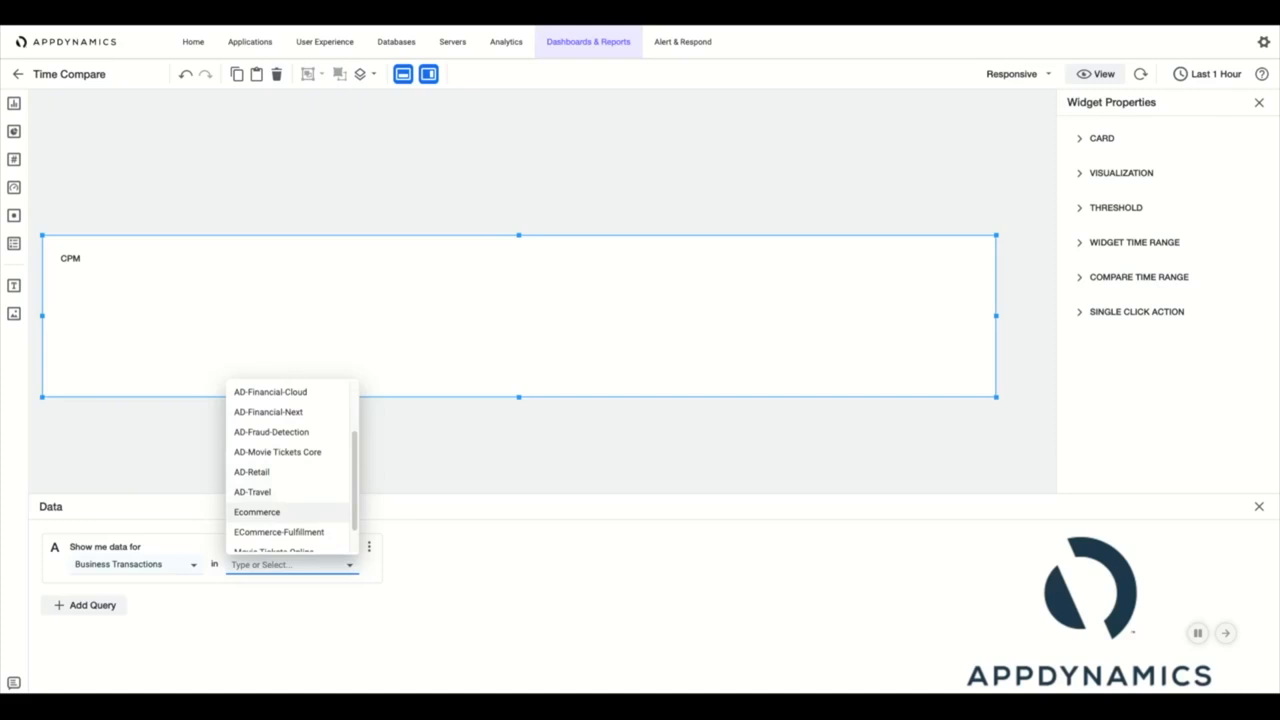
pyautogui.click(260, 512)
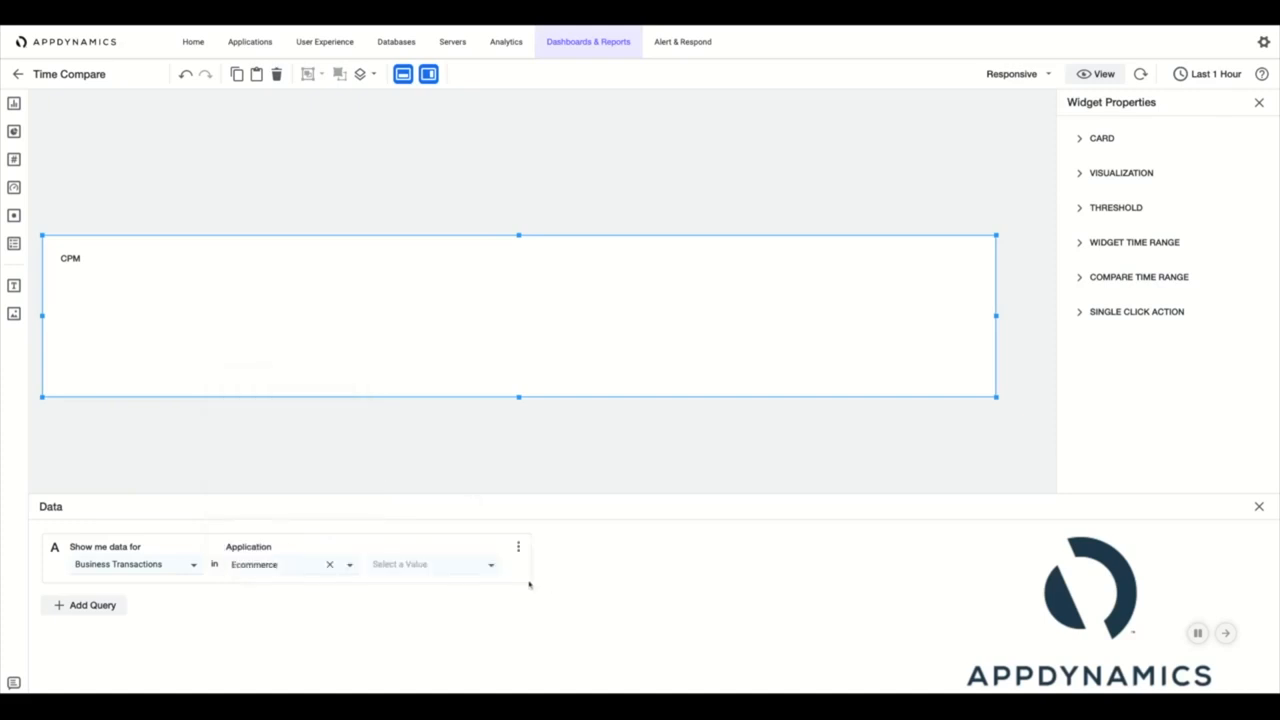
# - Restrict the query to the business transaction named by $BT and use the Calls per Minute metric
pyautogui.click(490, 566)
pyautogui.click(396, 446)
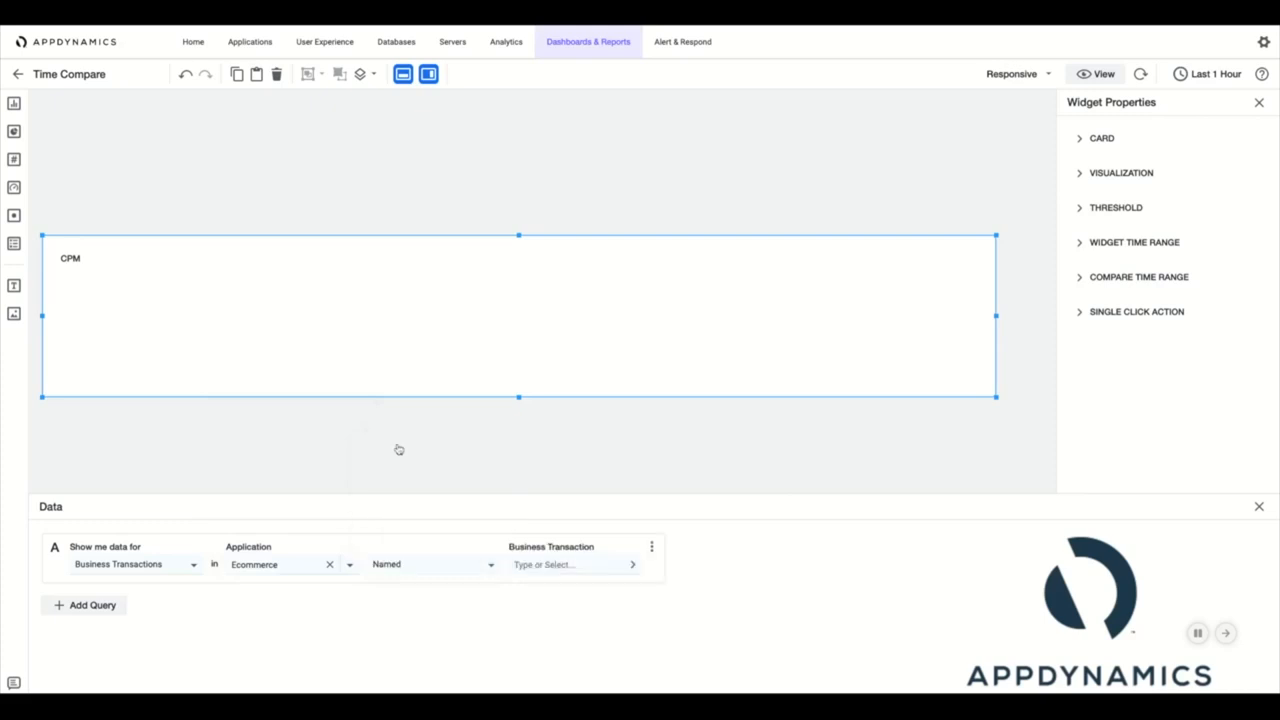
pyautogui.click(630, 564)
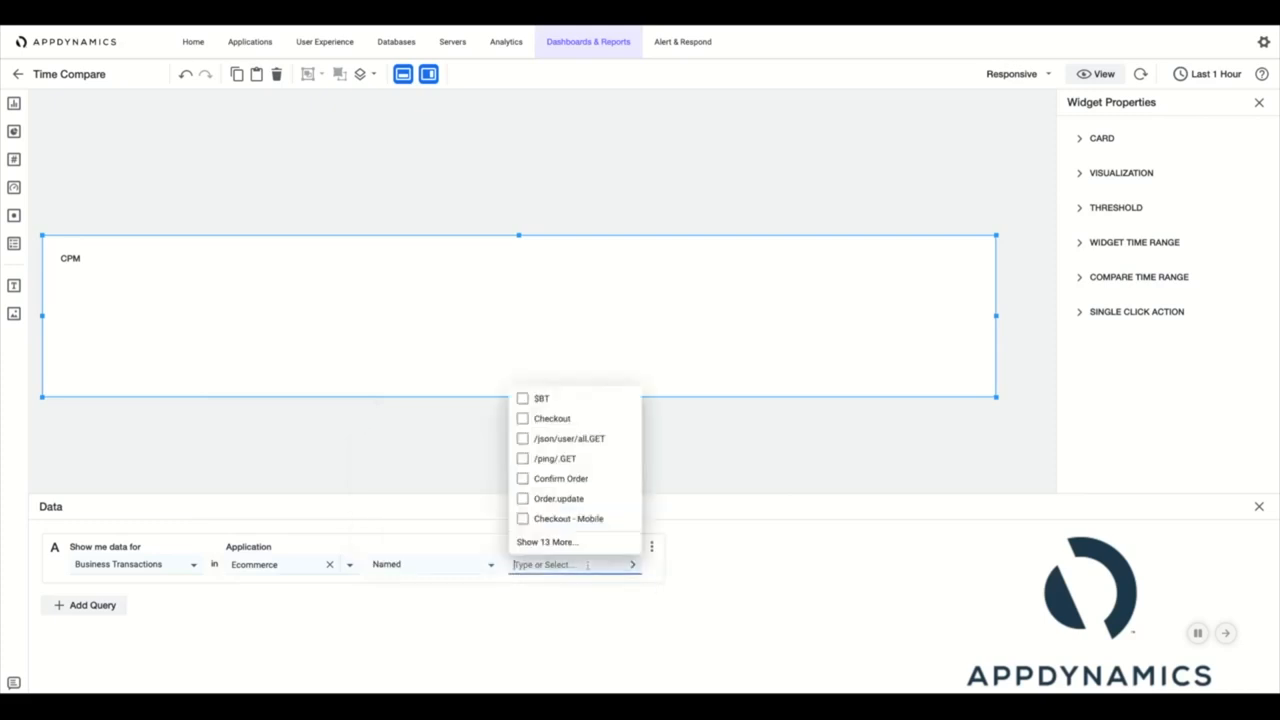
pyautogui.click(522, 400)
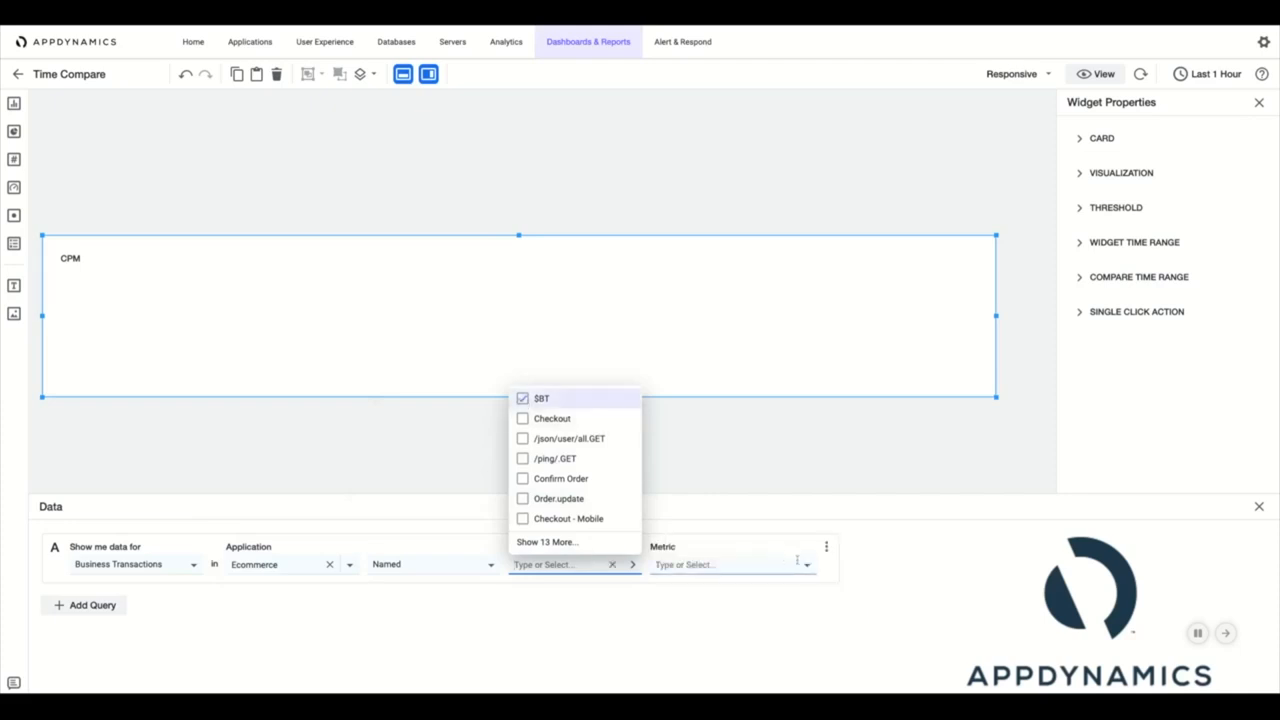
pyautogui.click(805, 566)
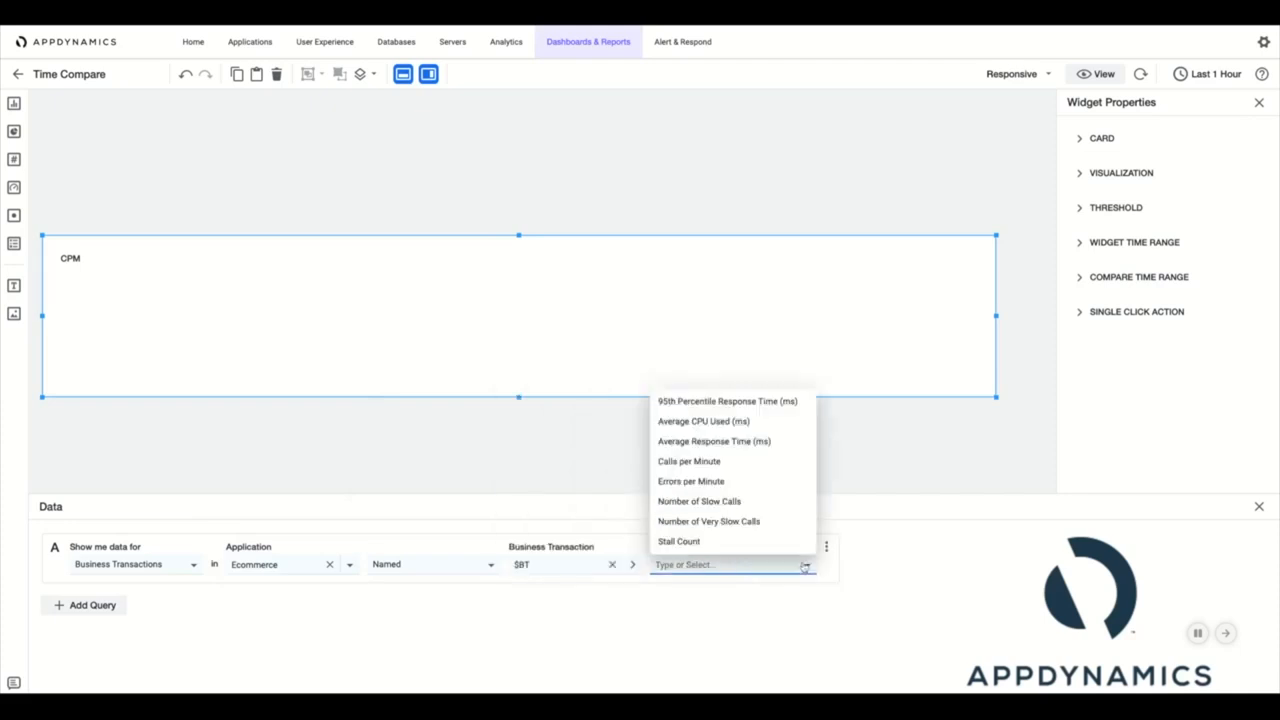
pyautogui.click(714, 464)
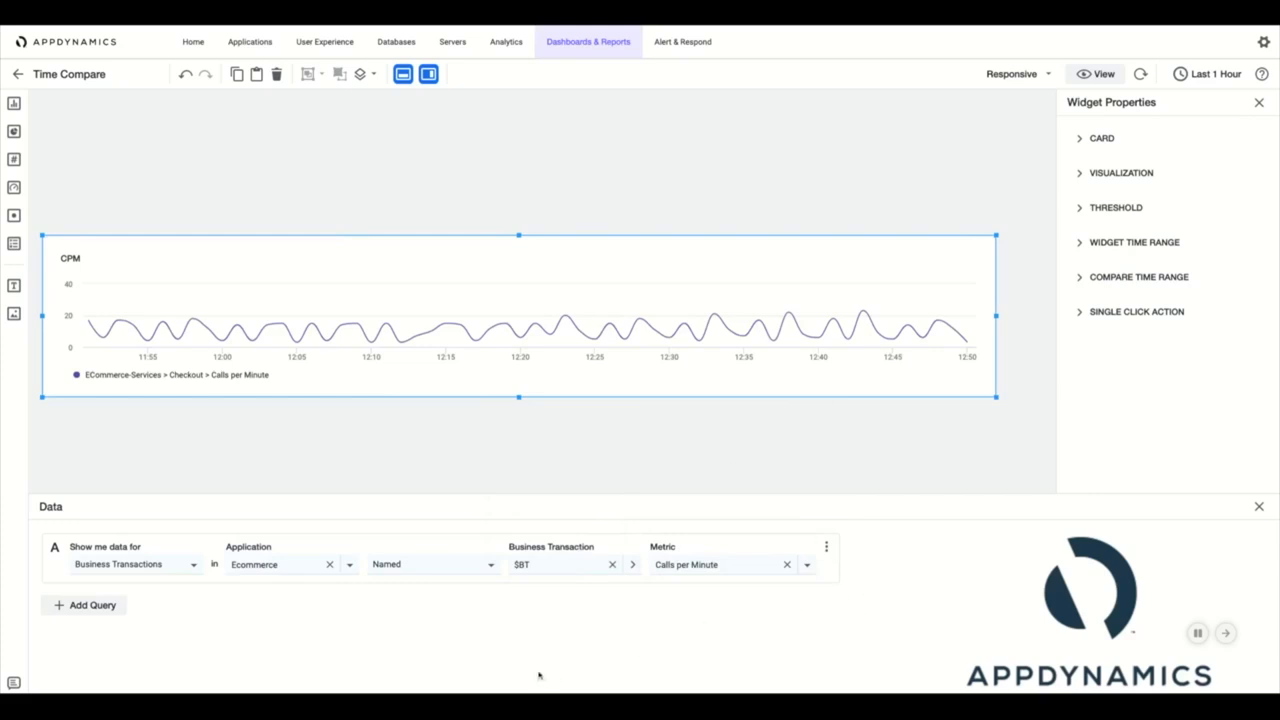
# - Show a baseline for the CPM query using Daily Trend - Last 30 days
pyautogui.click(826, 549)
pyautogui.click(834, 467)
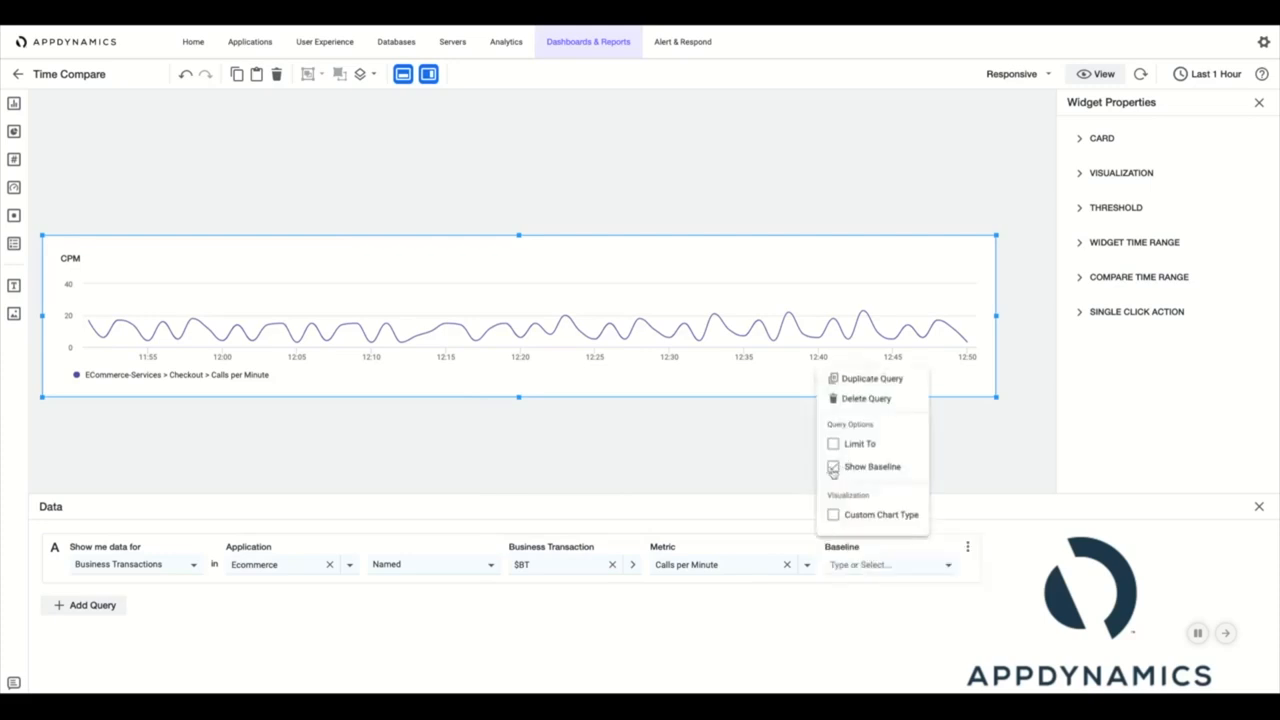
pyautogui.click(948, 565)
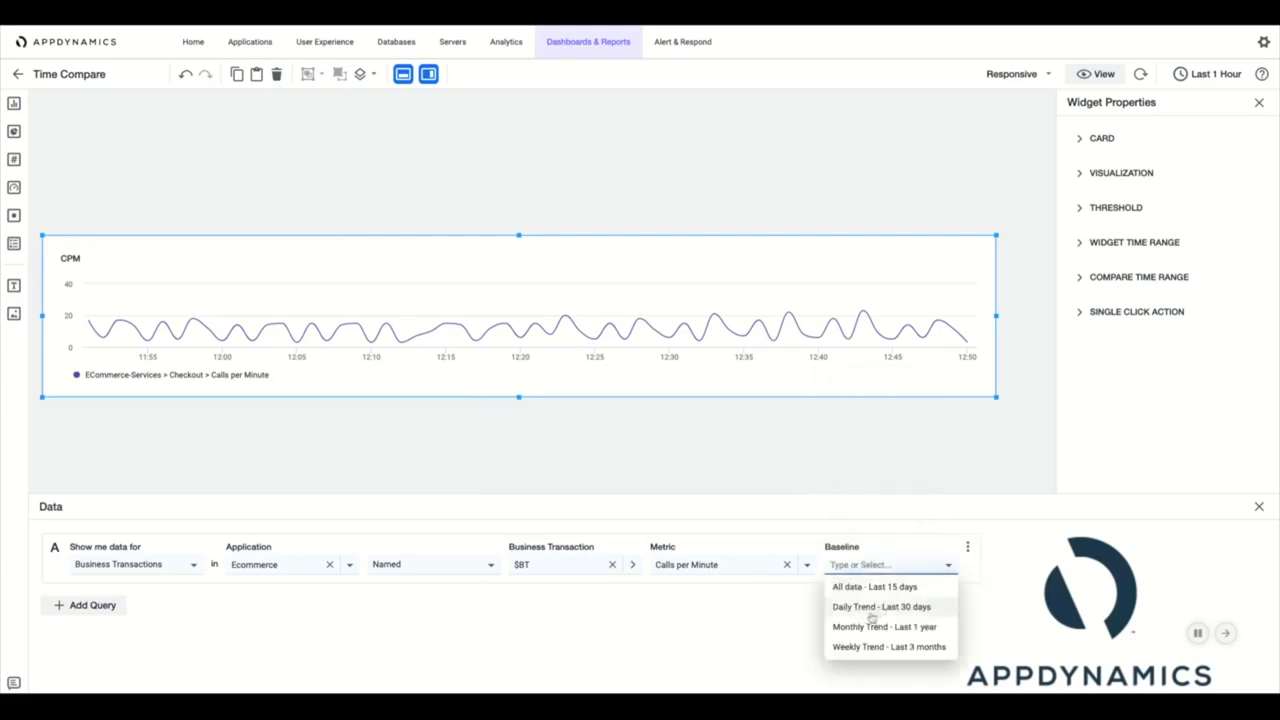
pyautogui.click(872, 612)
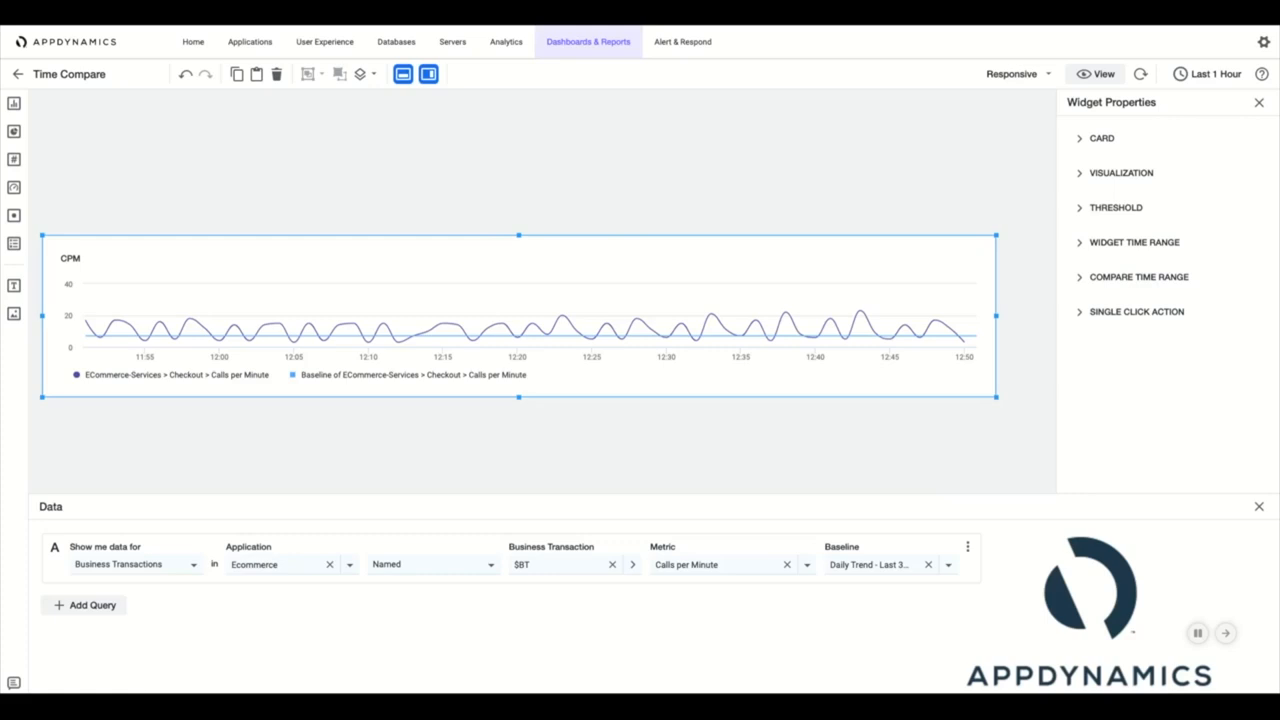
# - Compare the CPM widget's time range using a Time Shift of 1 week
pyautogui.click(1081, 279)
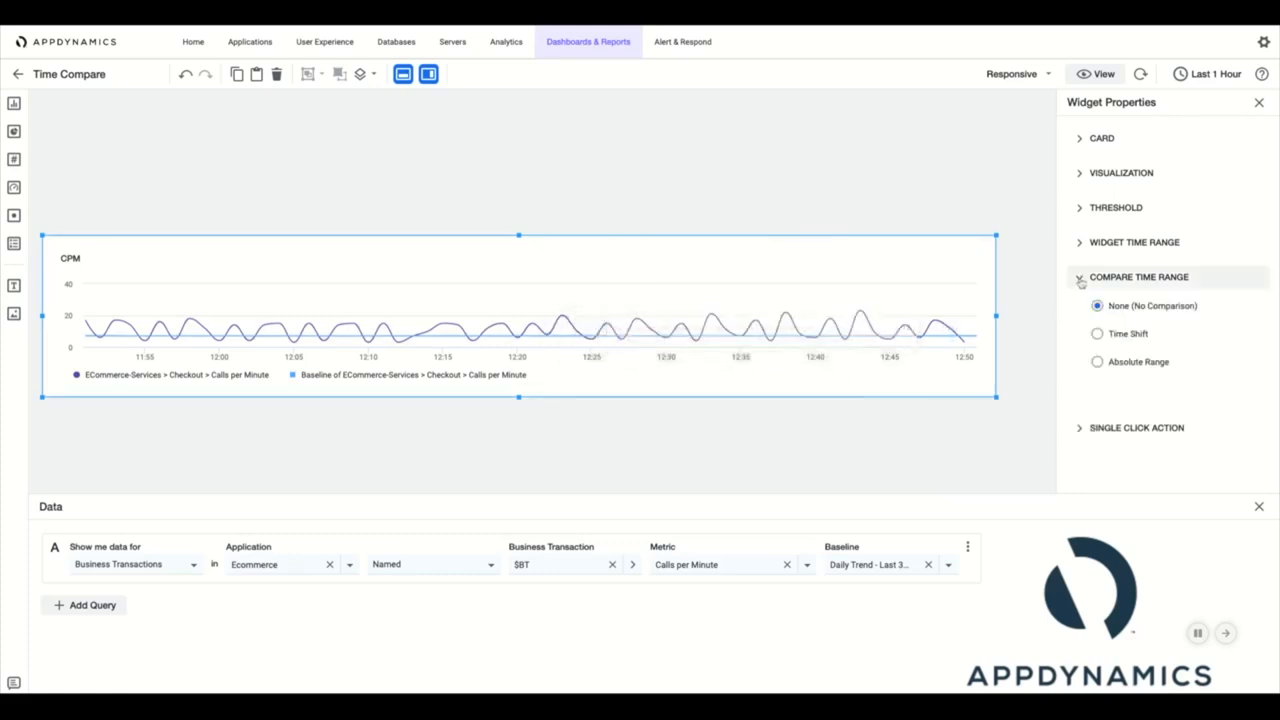
pyautogui.click(1098, 334)
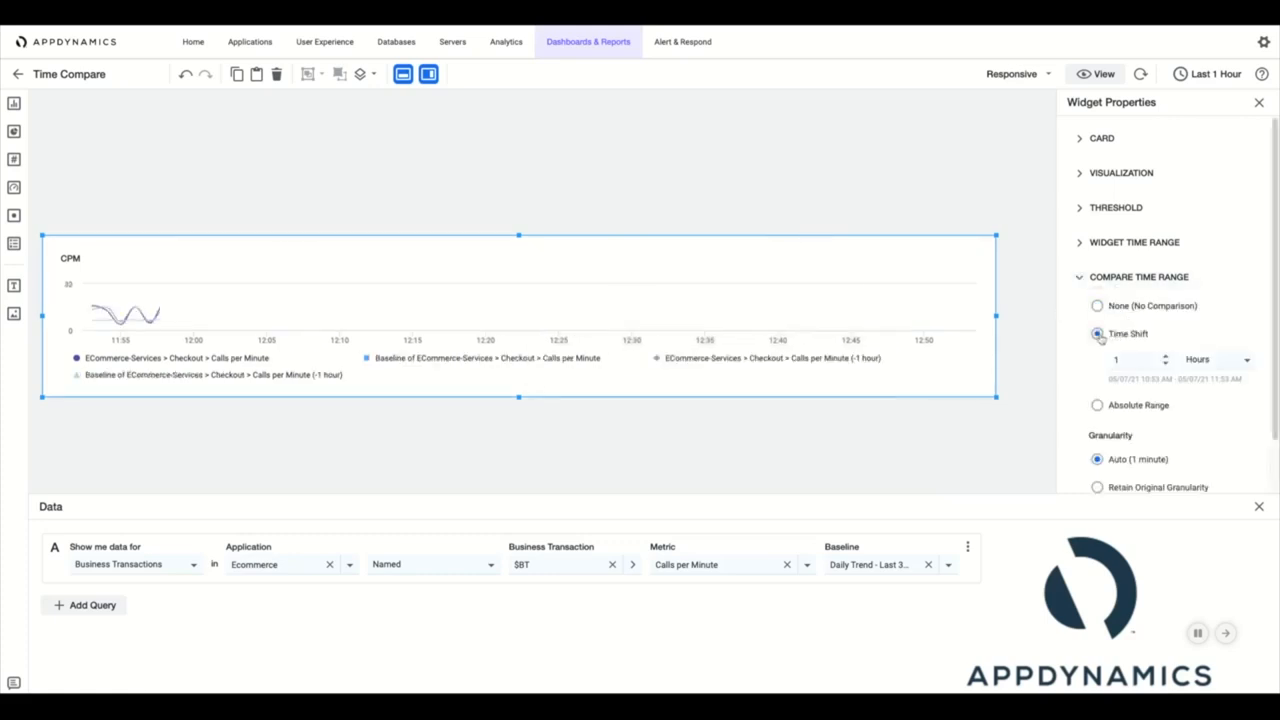
pyautogui.click(1244, 360)
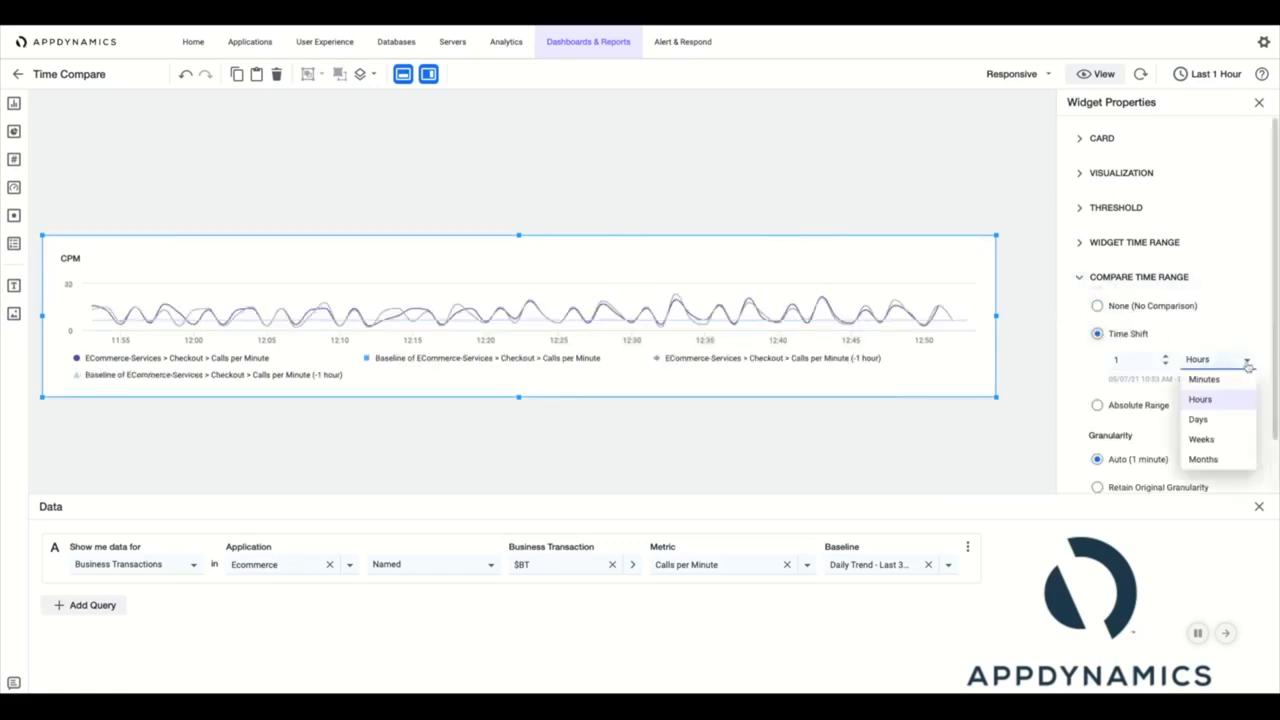
pyautogui.click(1202, 440)
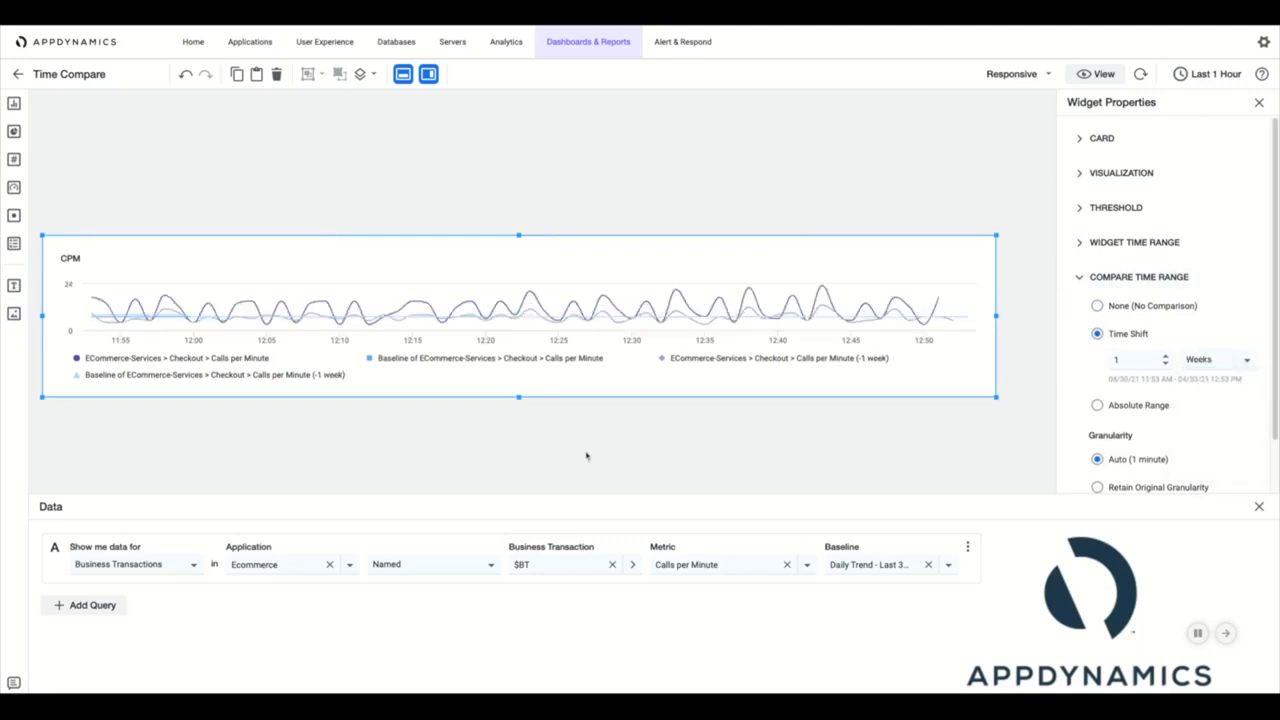
pyautogui.moveTo(657, 330)
# - Duplicate the CPM widget directly below the original and title the copy ART
pyautogui.moveTo(850, 240); pyautogui.dragTo(837, 406)
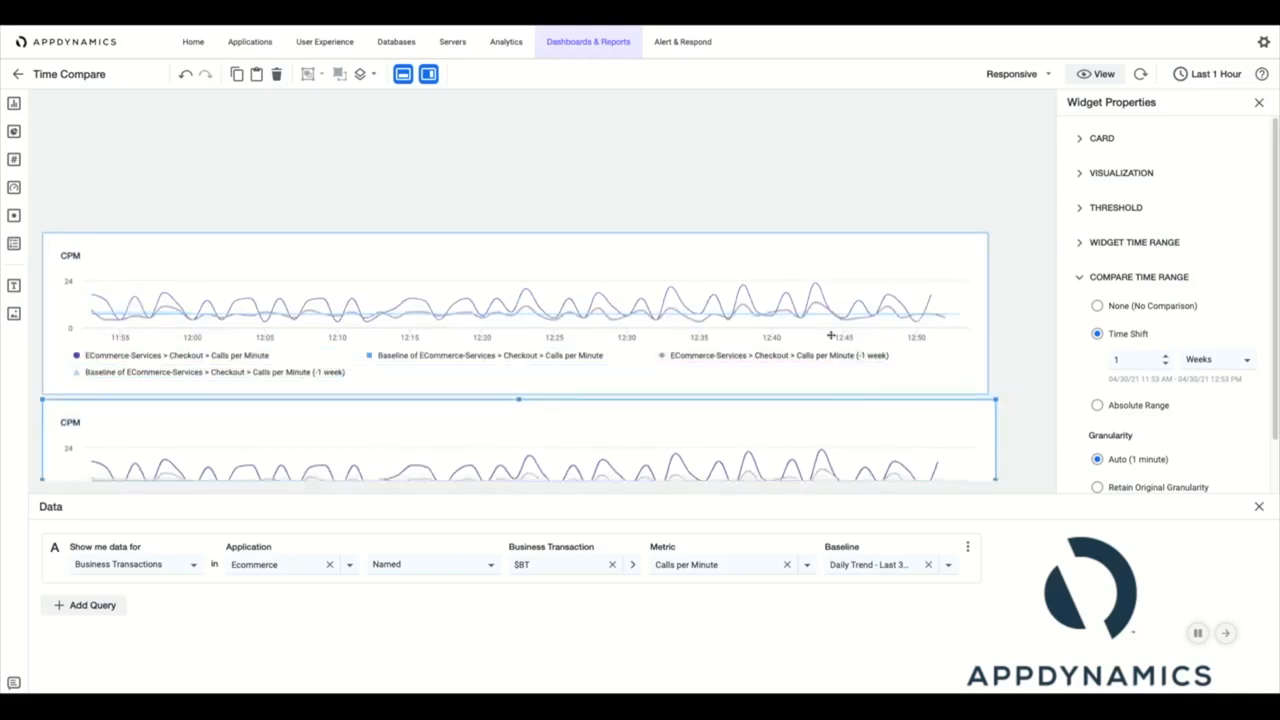
pyautogui.scroll(-1, 831, 335)
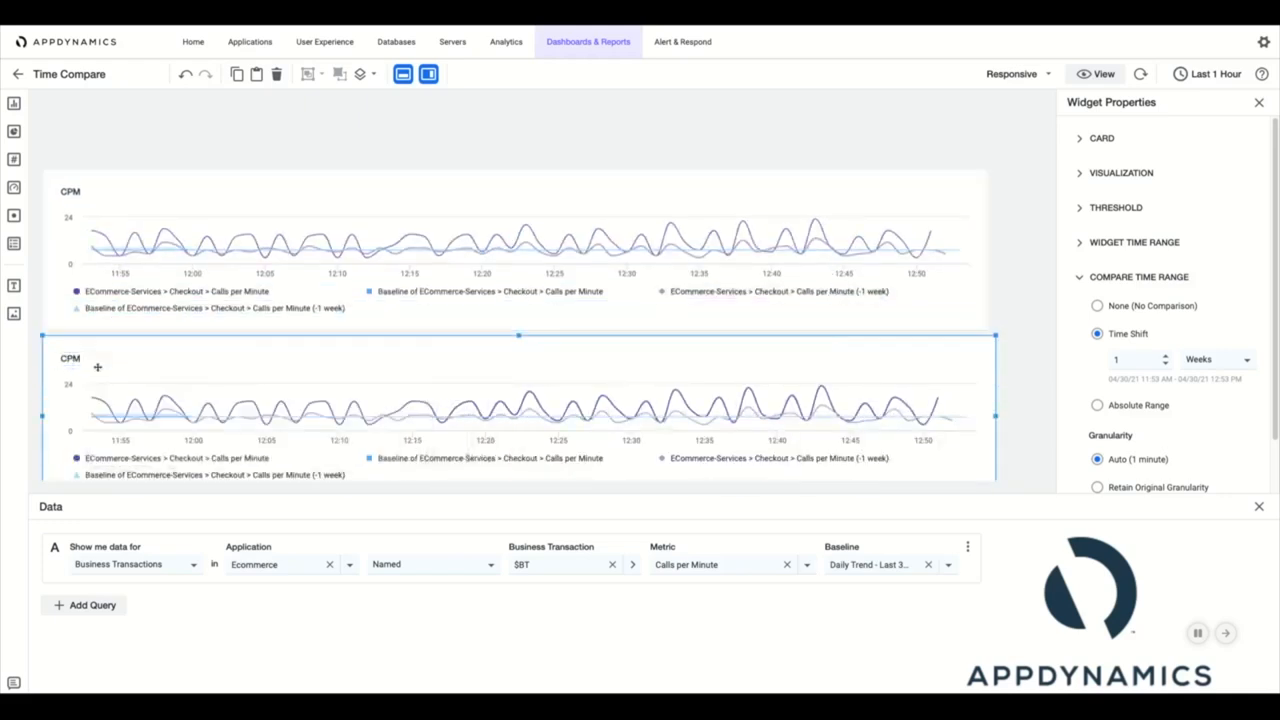
pyautogui.press('BackSpace')
pyautogui.press('BackSpace')
pyautogui.press('BackSpace')
pyautogui.write('ART')
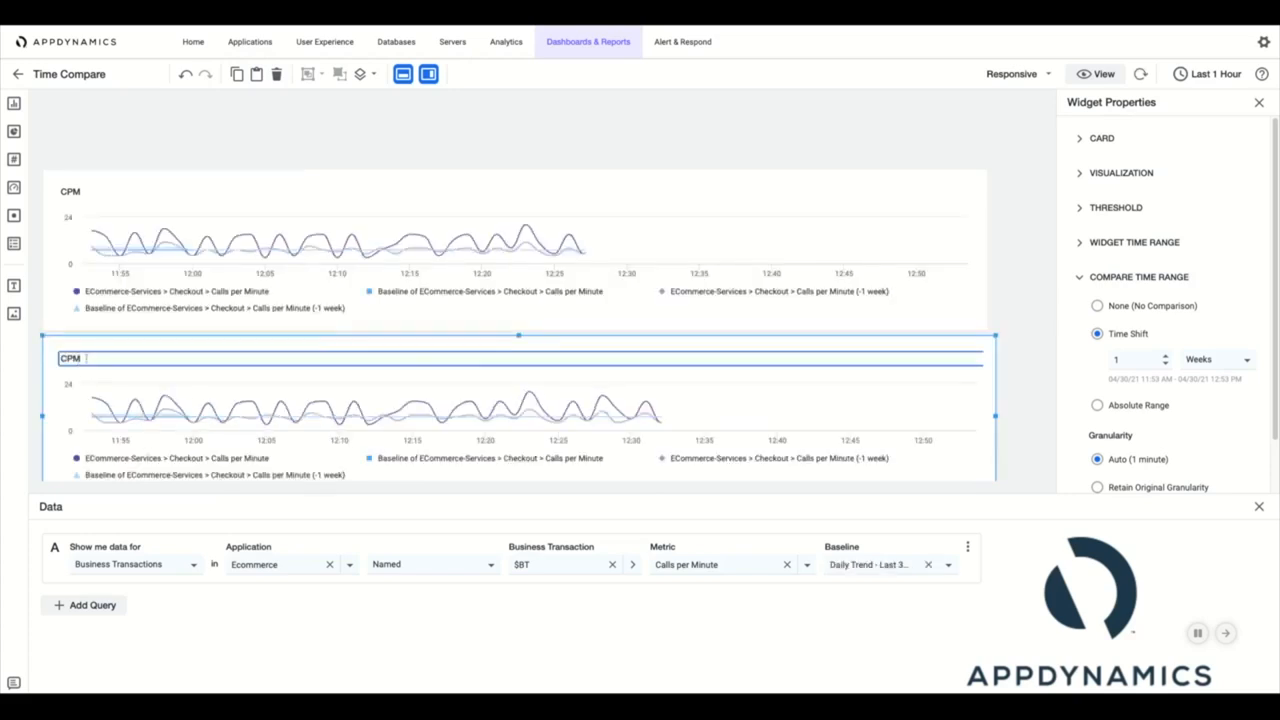
pyautogui.press('BackSpace')
pyautogui.press('BackSpace')
pyautogui.press('BackSpace')
pyautogui.write('ART')
pyautogui.scroll(-1, 200, 328)
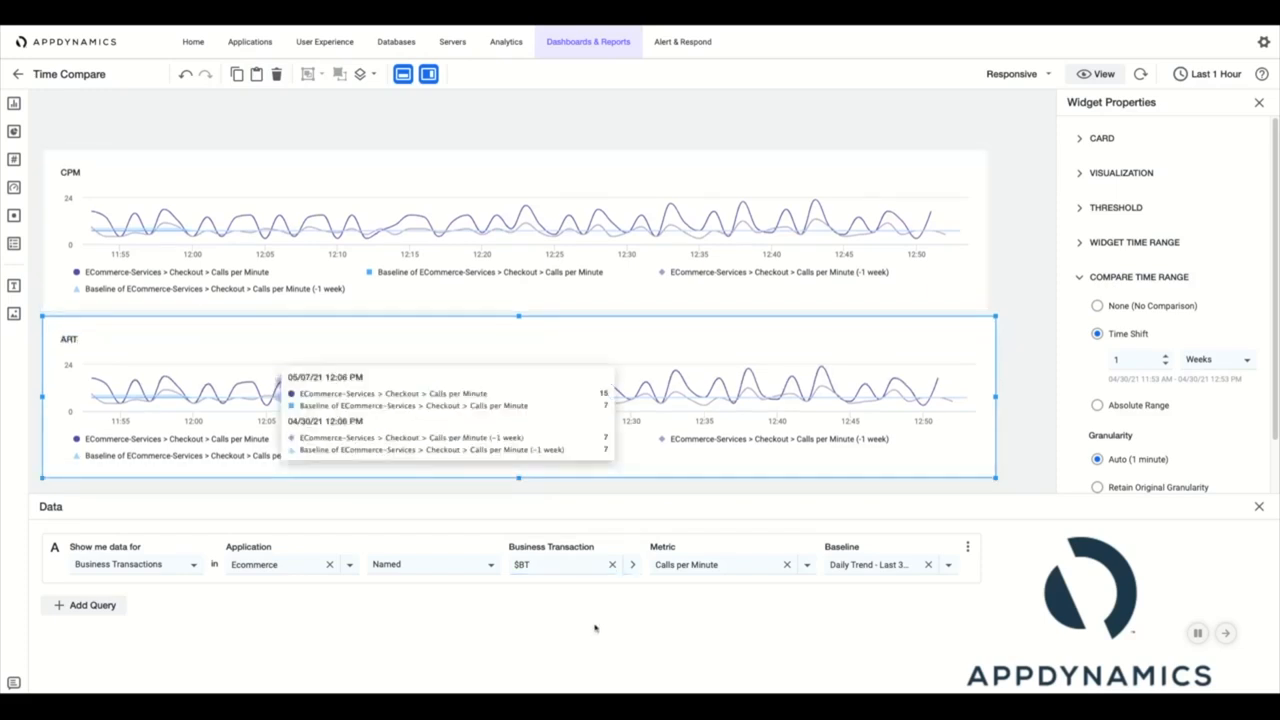
# - Set the ART widget's metric to Average Response Time (ms) and widen the CPM widget to match its width
pyautogui.click(733, 565)
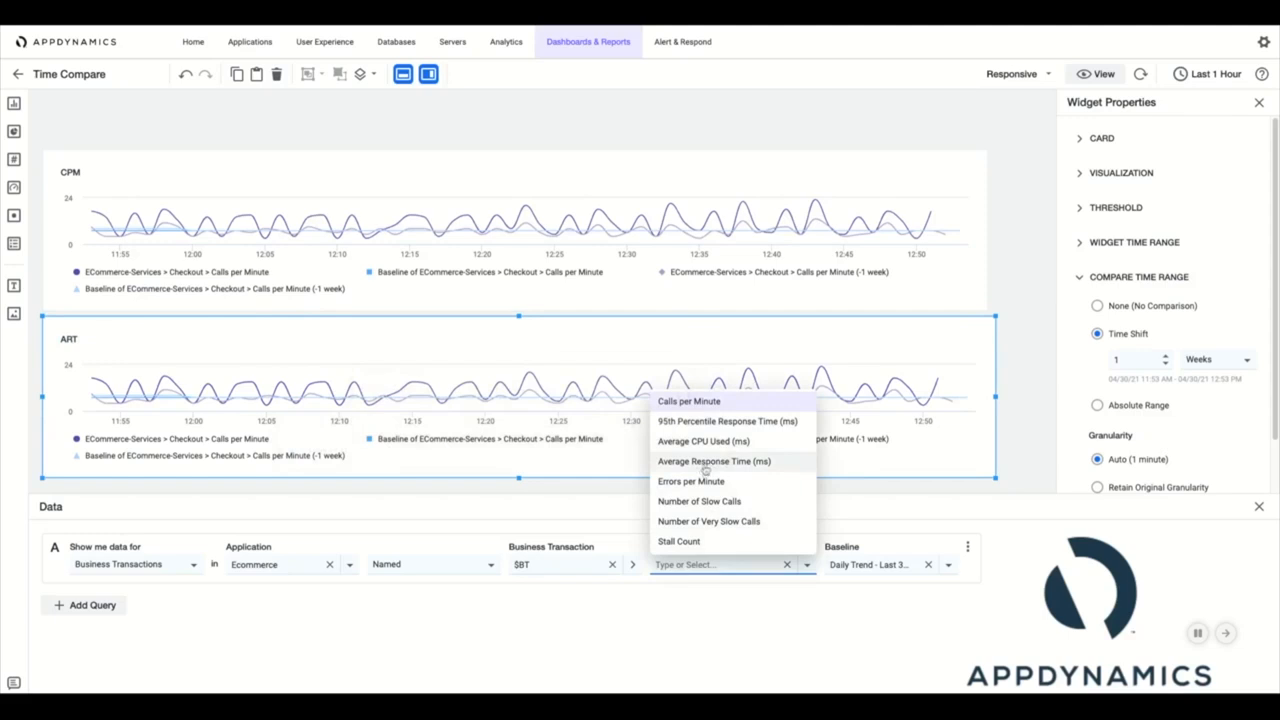
pyautogui.click(697, 465)
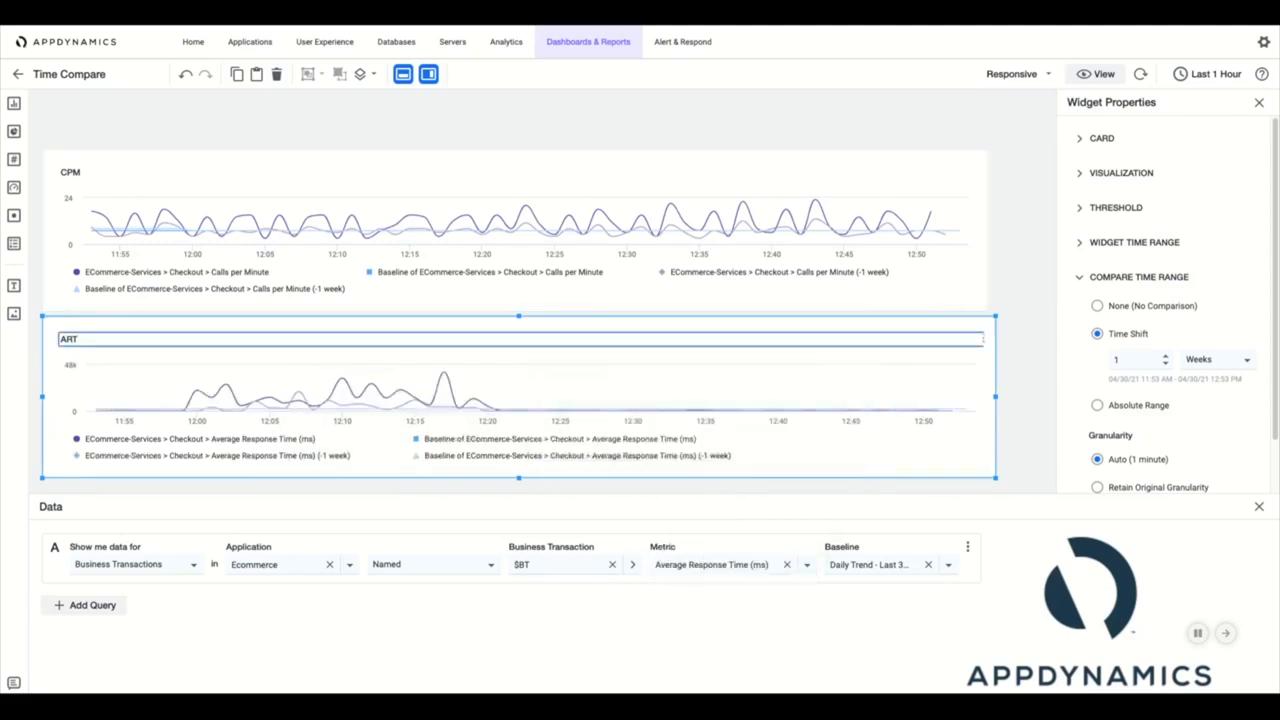
pyautogui.click(984, 236)
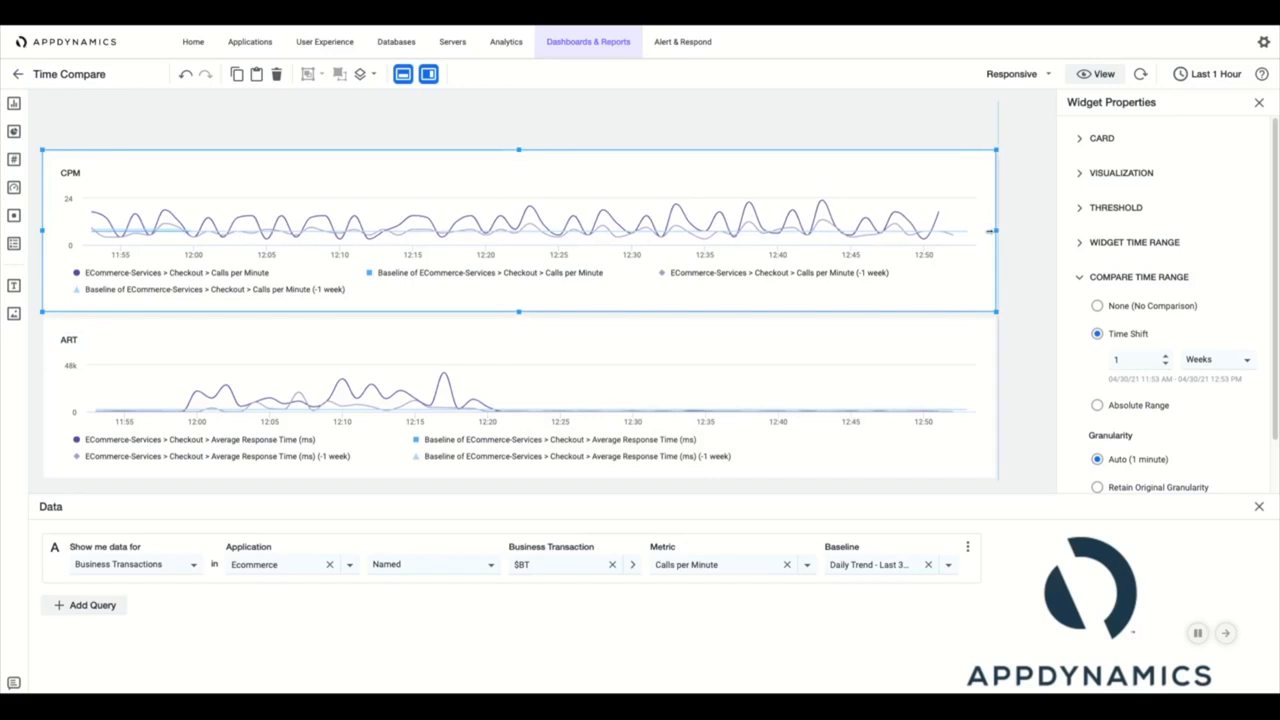
pyautogui.click(913, 330)
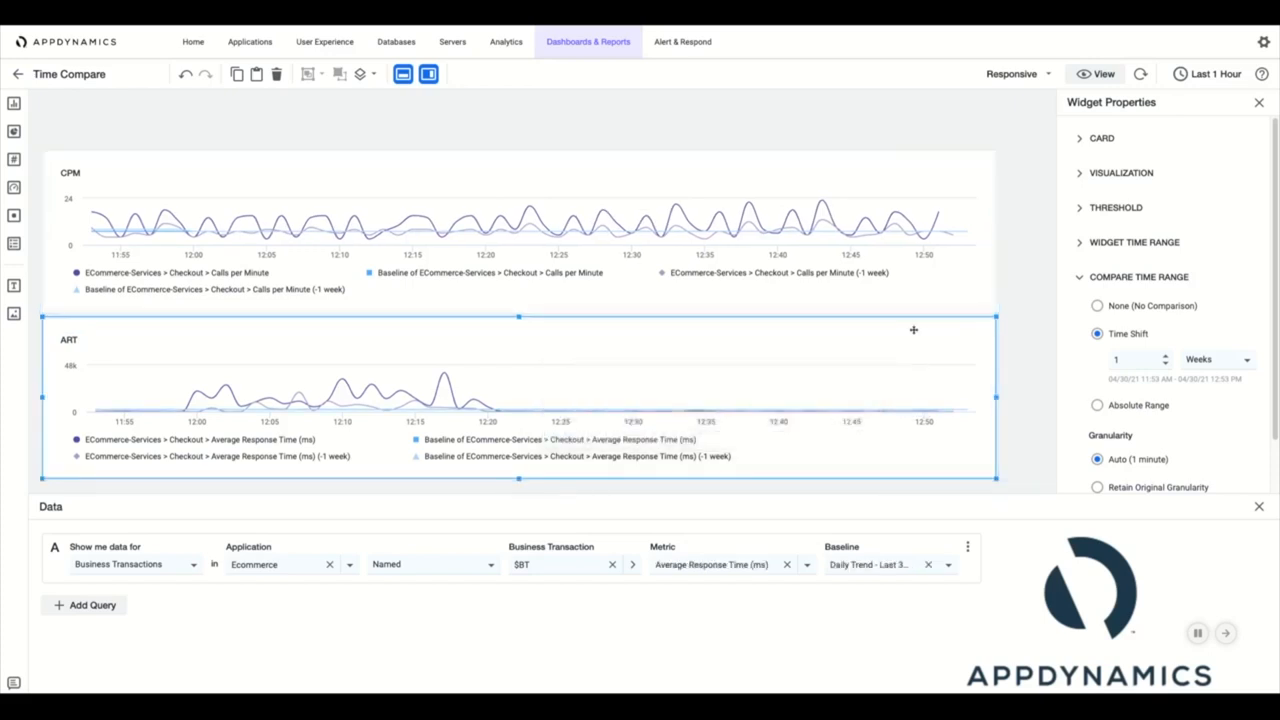
# - Duplicate the ART time series widget and place the copy directly below the original, aligned with it
pyautogui.hotkey('ctrl', 'v')
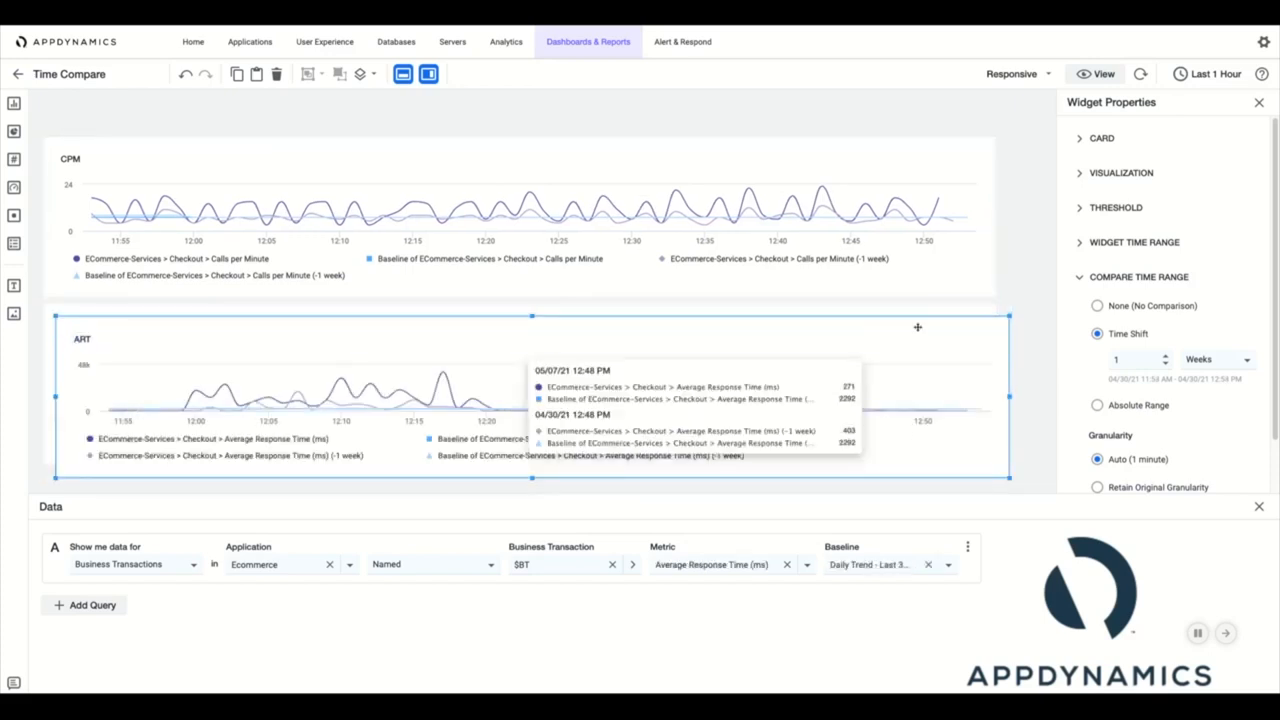
pyautogui.moveTo(917, 326); pyautogui.dragTo(919, 326)
pyautogui.scroll(-2, 906, 464)
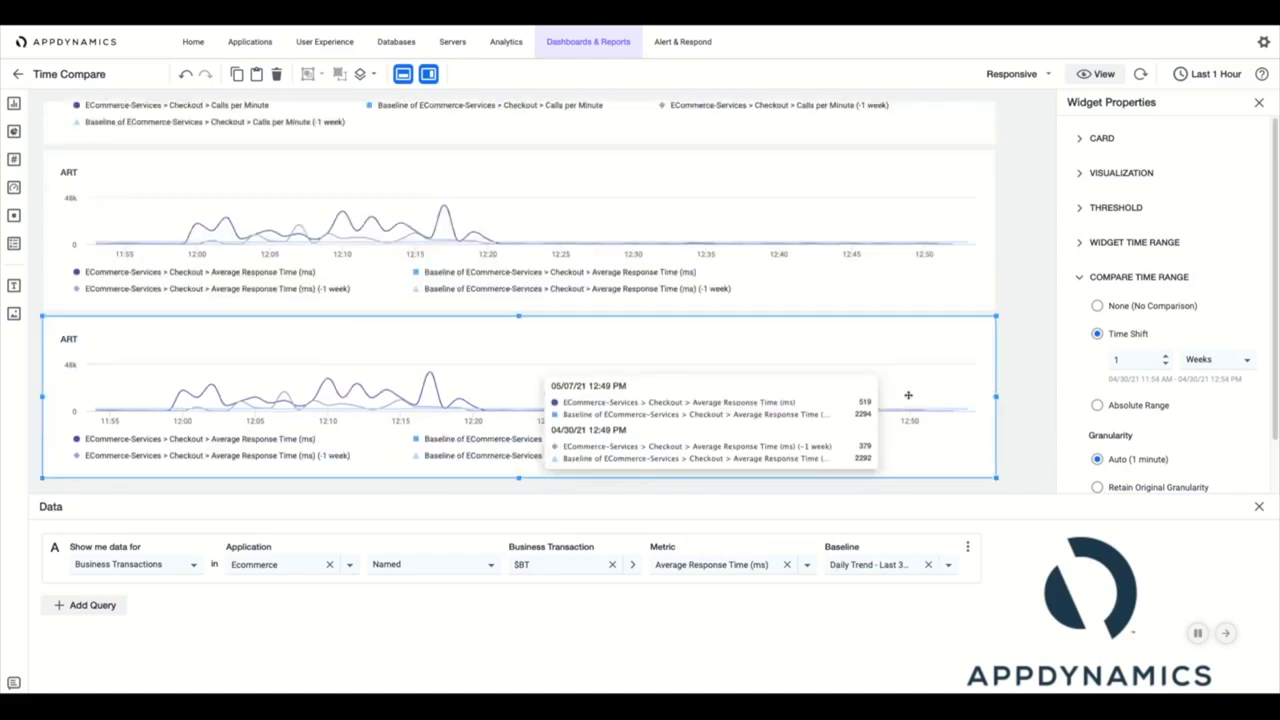
# - Title the lowest time series widget EPM and set its metric to Errors per Minute
pyautogui.click(79, 339)
pyautogui.press('BackSpace')
pyautogui.press('BackSpace')
pyautogui.press('BackSpace')
pyautogui.write('EPM')
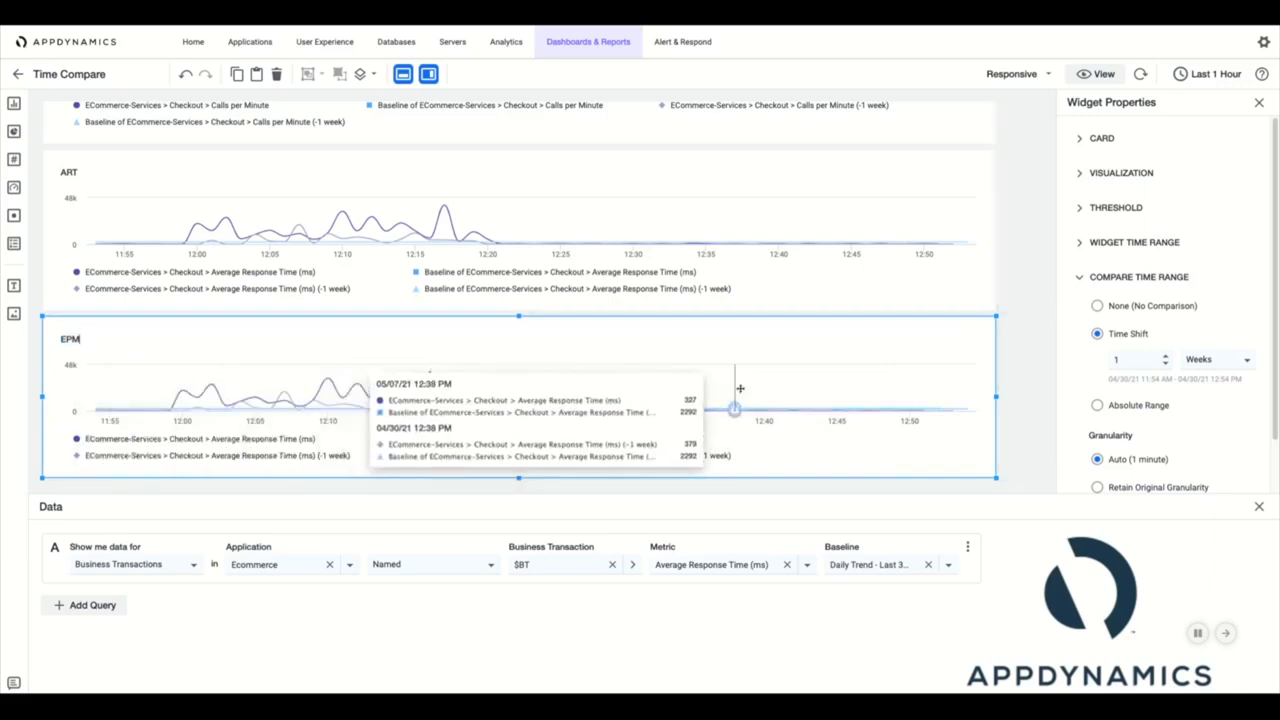
pyautogui.click(711, 564)
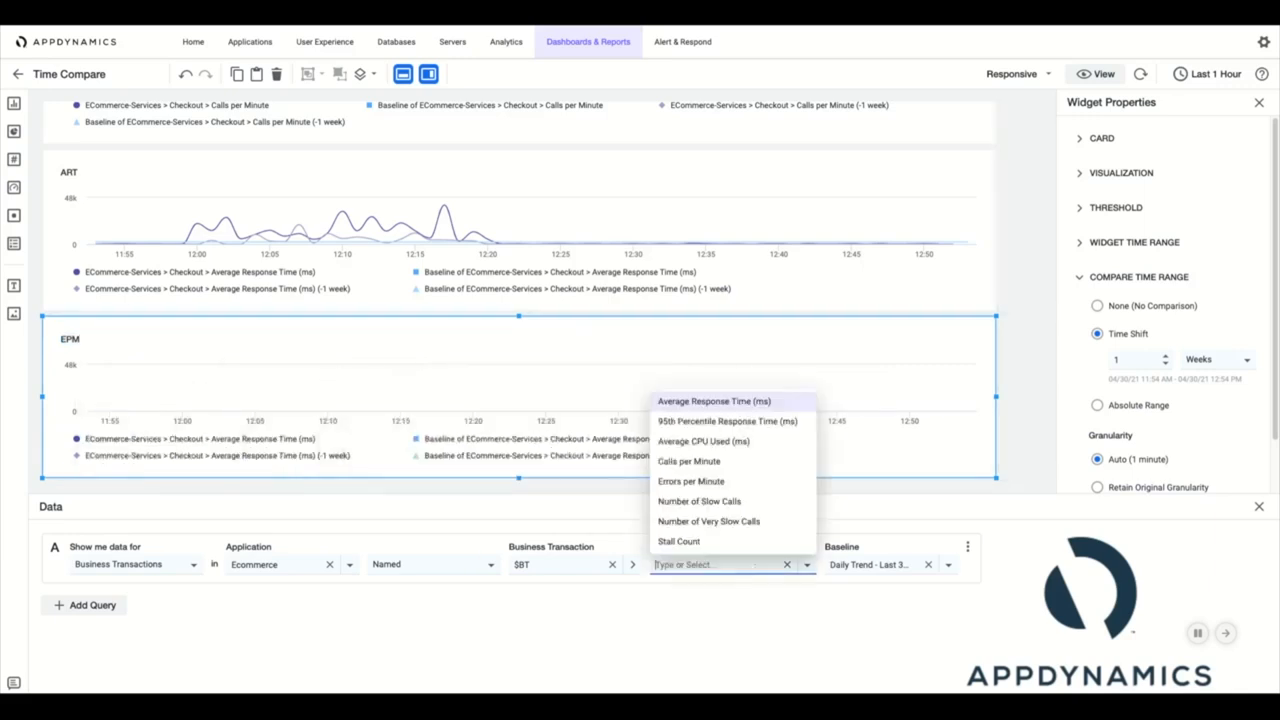
pyautogui.click(692, 481)
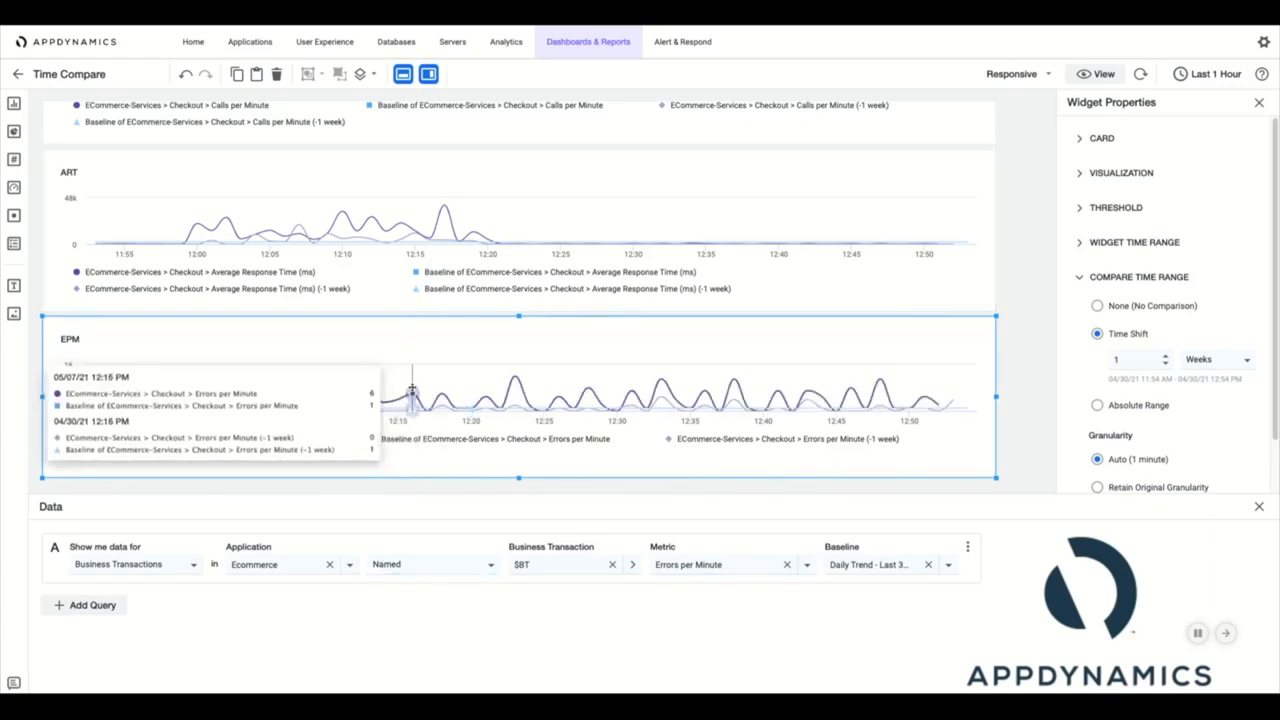
# - Add a metric number widget above the CPM chart, widen it to about twice its width, and title it EPM
pyautogui.scroll(3, 428, 398)
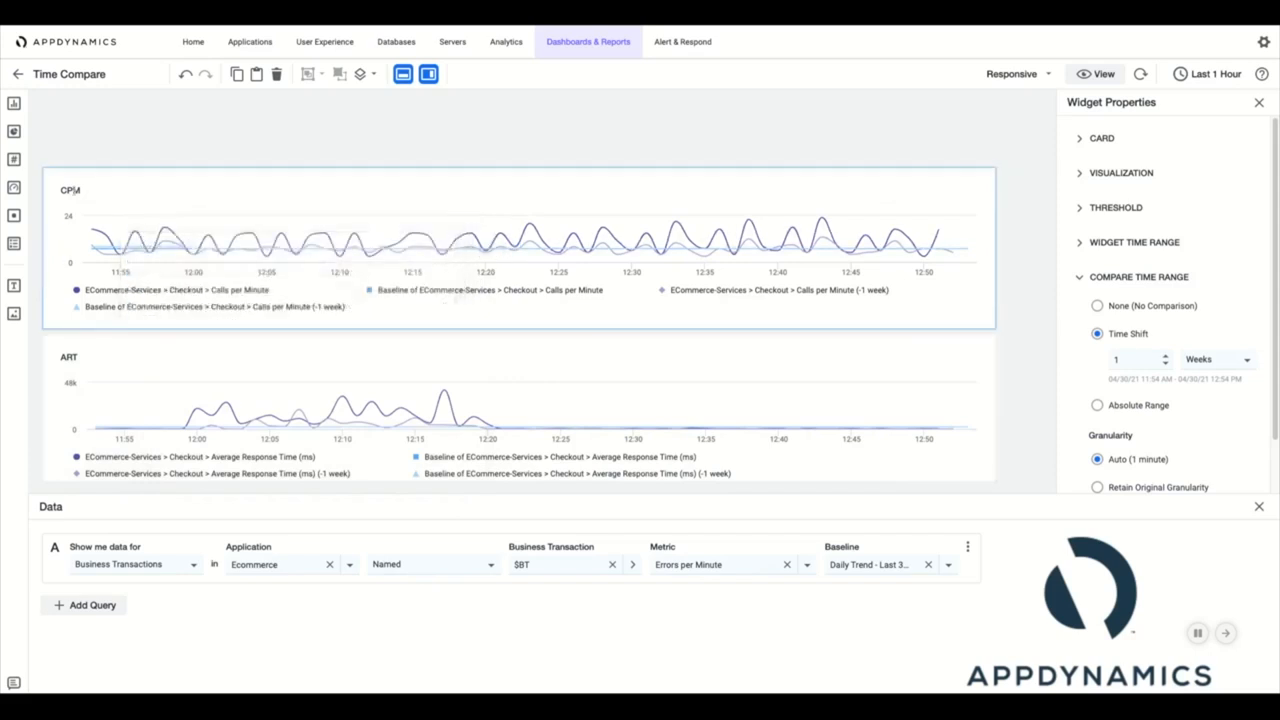
pyautogui.scroll(-1, 430, 320)
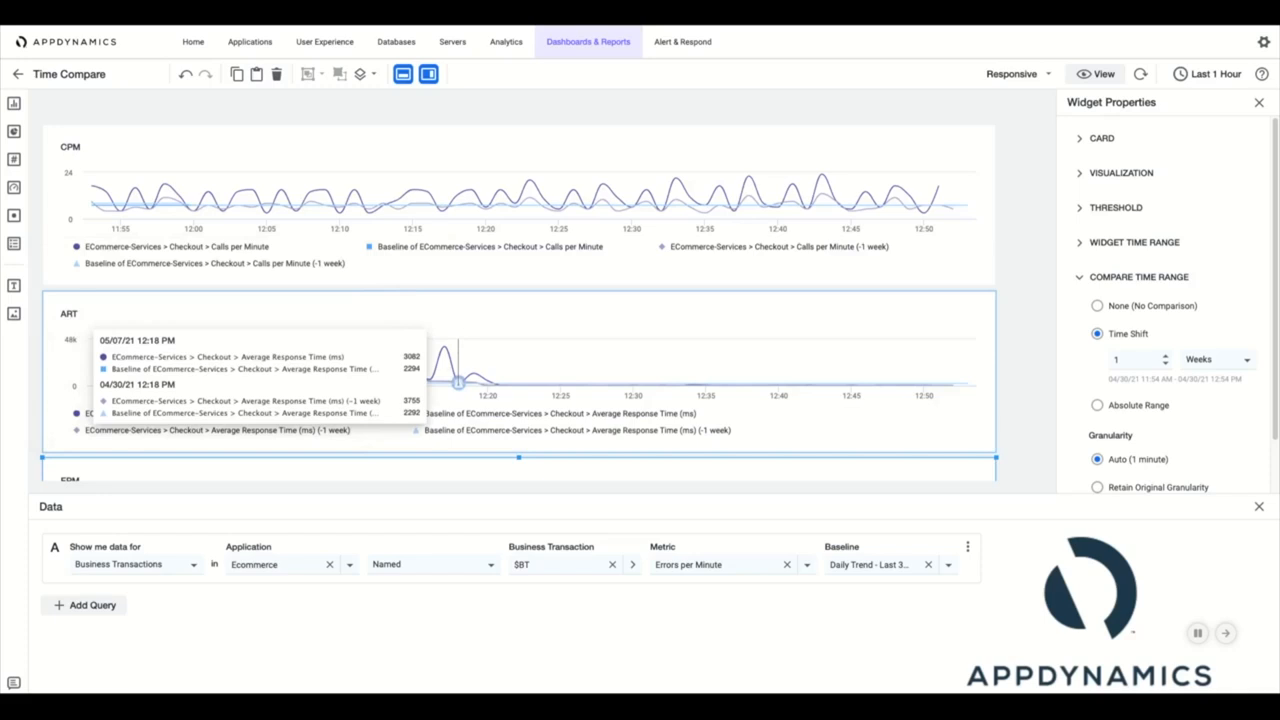
pyautogui.scroll(3, 477, 330)
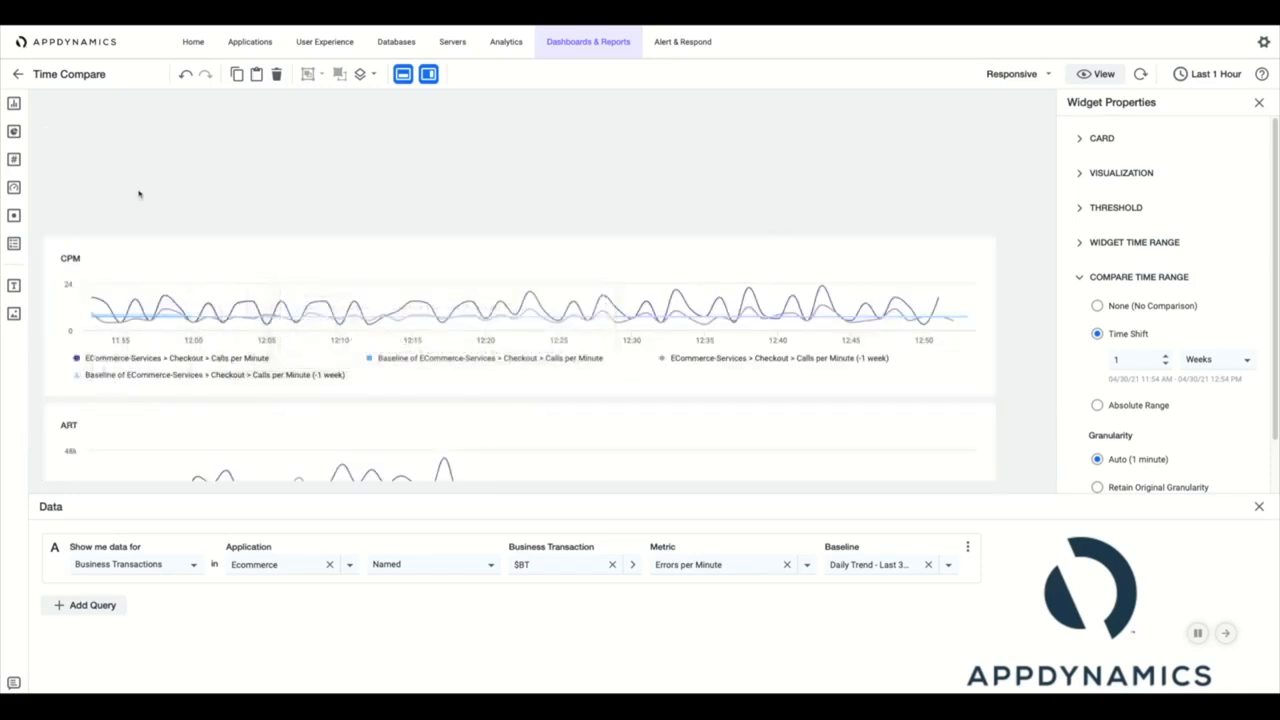
pyautogui.click(13, 159)
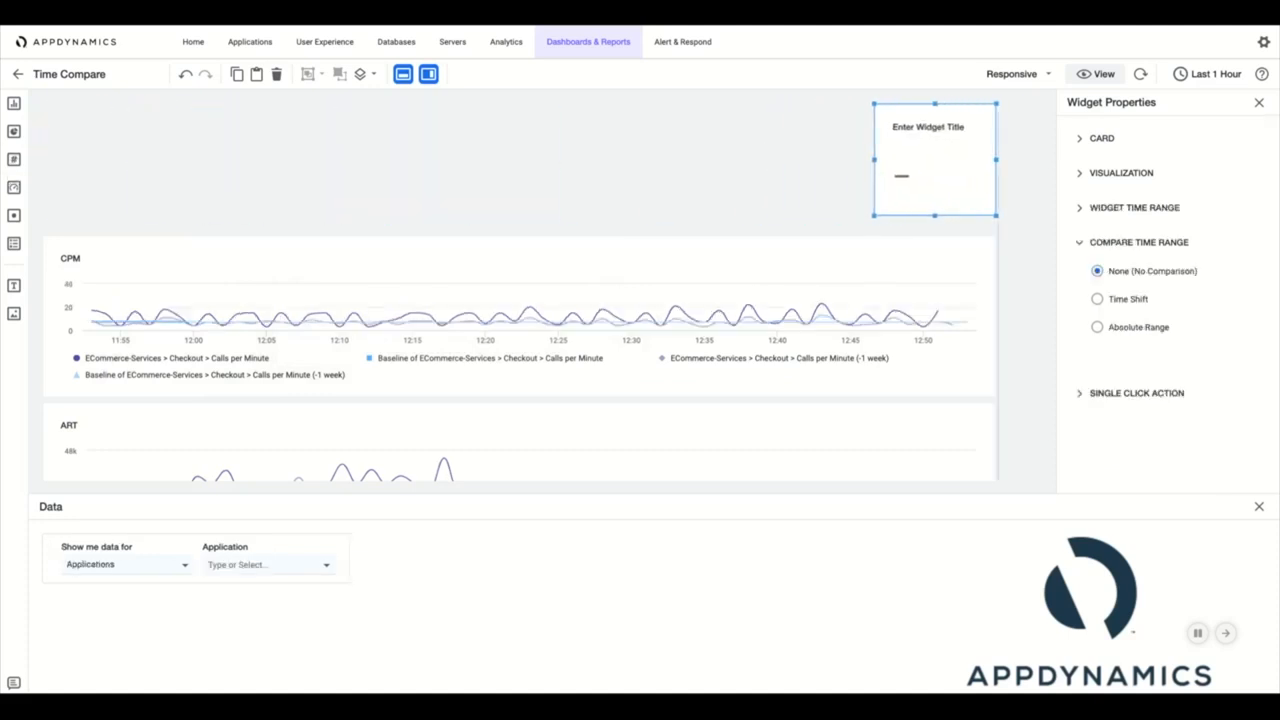
pyautogui.moveTo(879, 159); pyautogui.dragTo(870, 158)
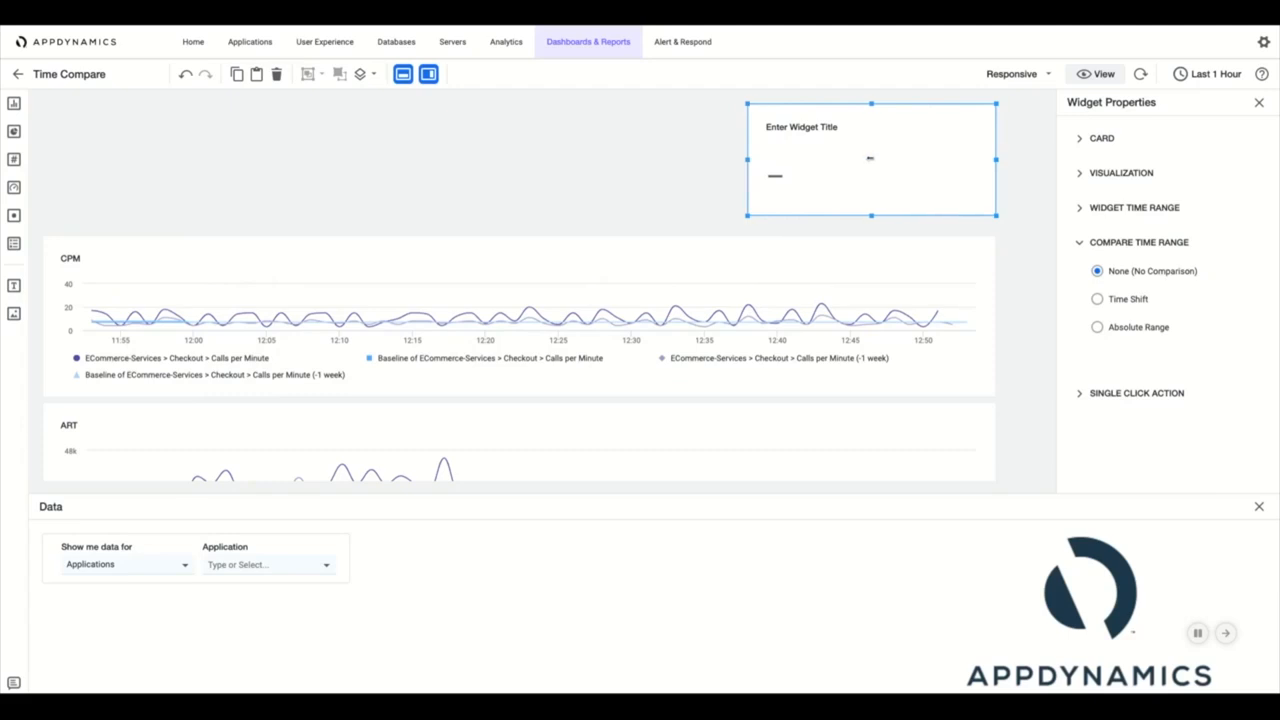
pyautogui.click(836, 127)
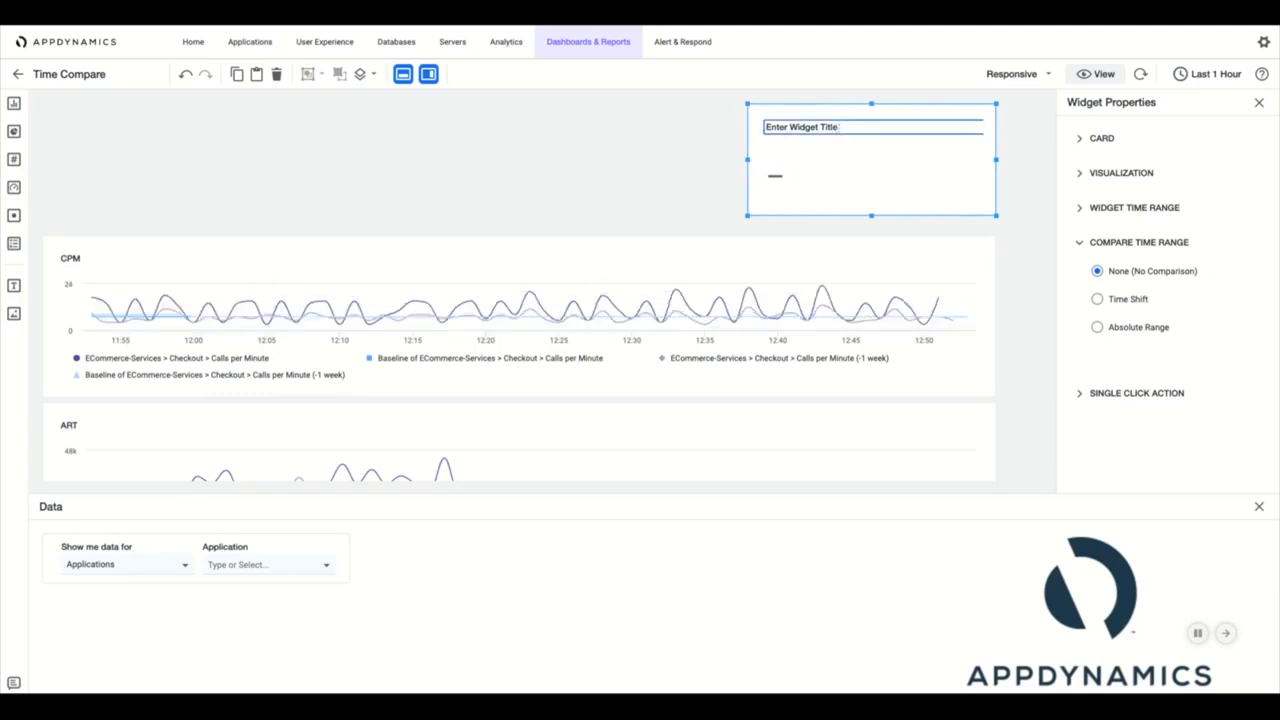
pyautogui.moveTo(841, 127); pyautogui.dragTo(767, 127)
pyautogui.write('EPM')
pyautogui.click(886, 207)
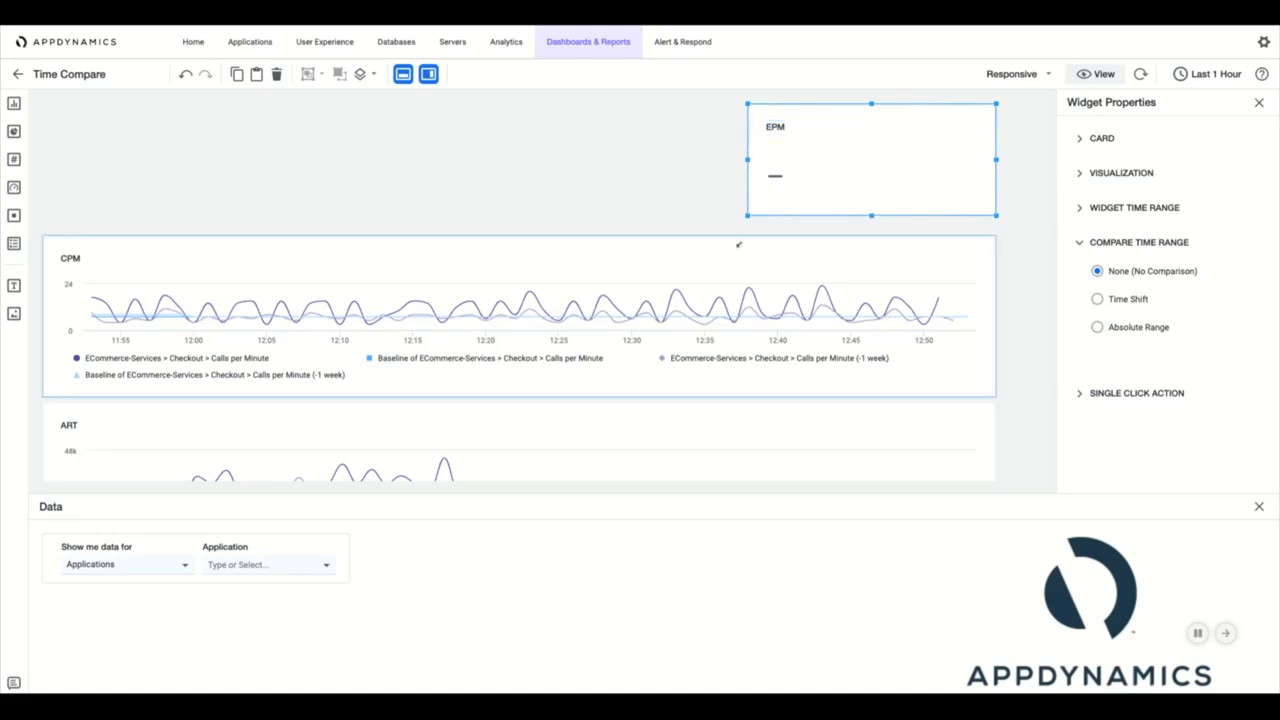
# - Set the EPM number widget's data source to Business Transactions in the Ecommerce application
pyautogui.click(125, 564)
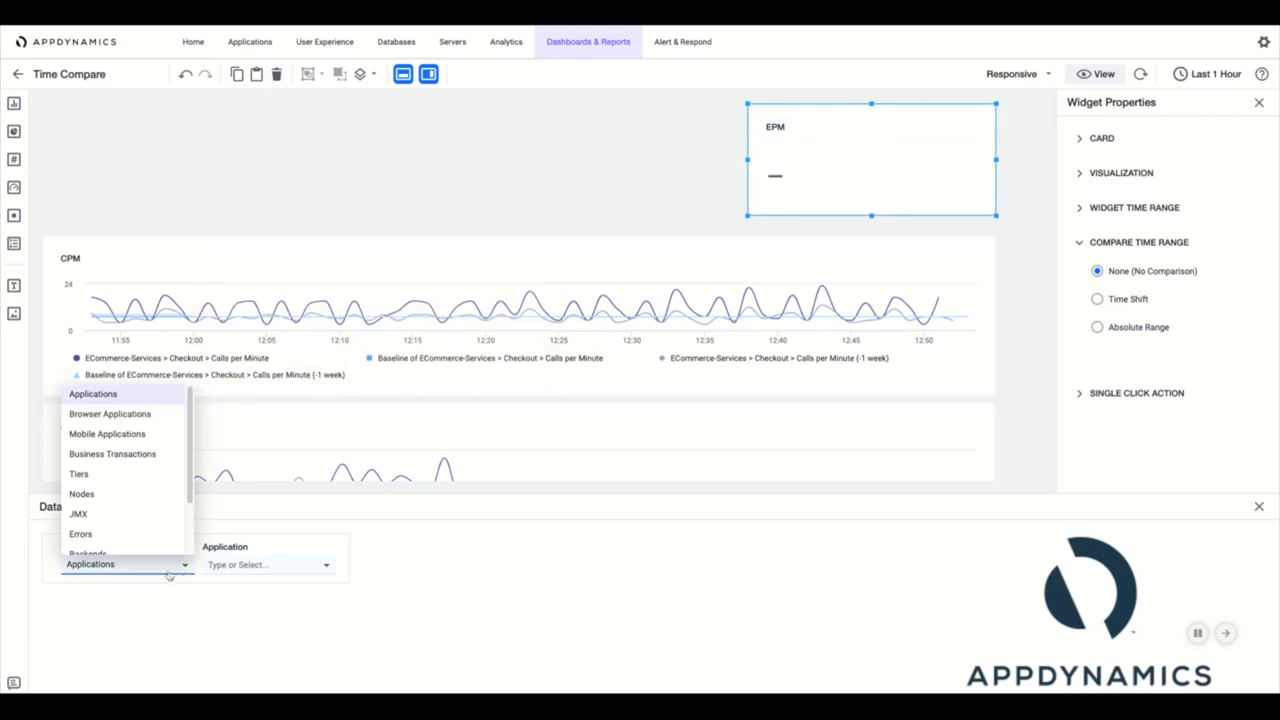
pyautogui.click(100, 455)
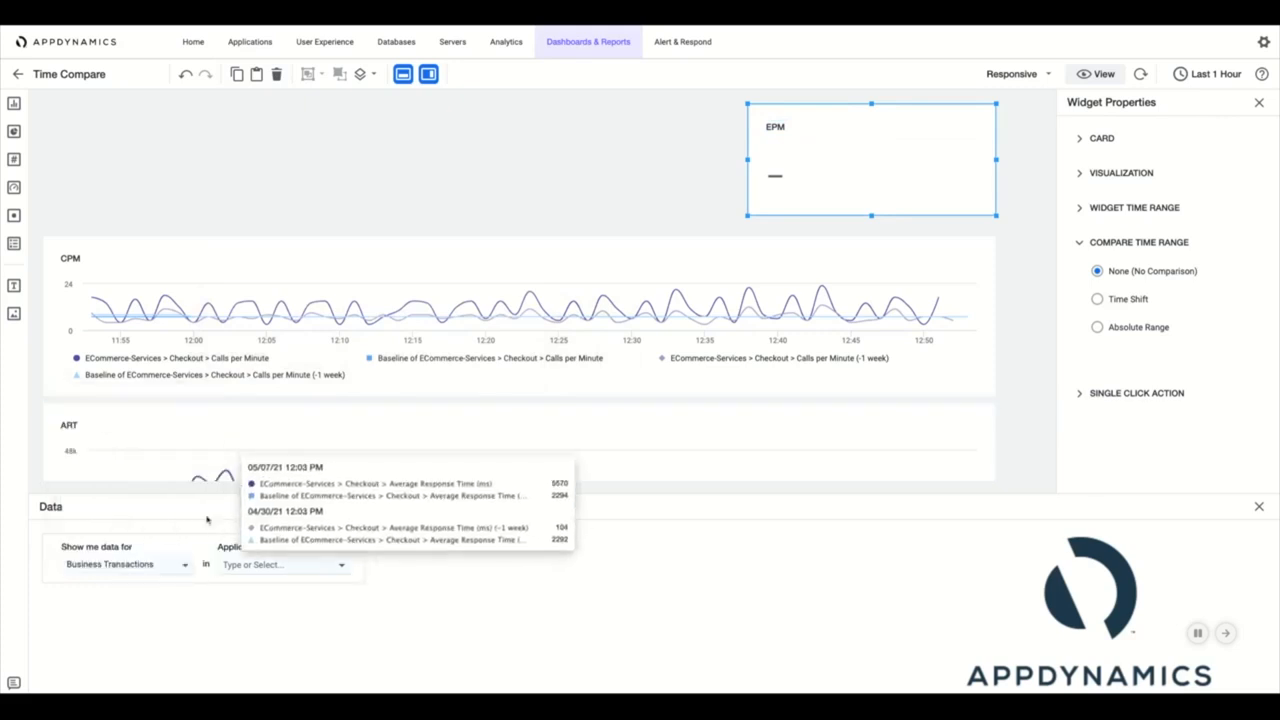
pyautogui.click(341, 566)
pyautogui.scroll(-2, 346, 425)
pyautogui.scroll(-1, 300, 455)
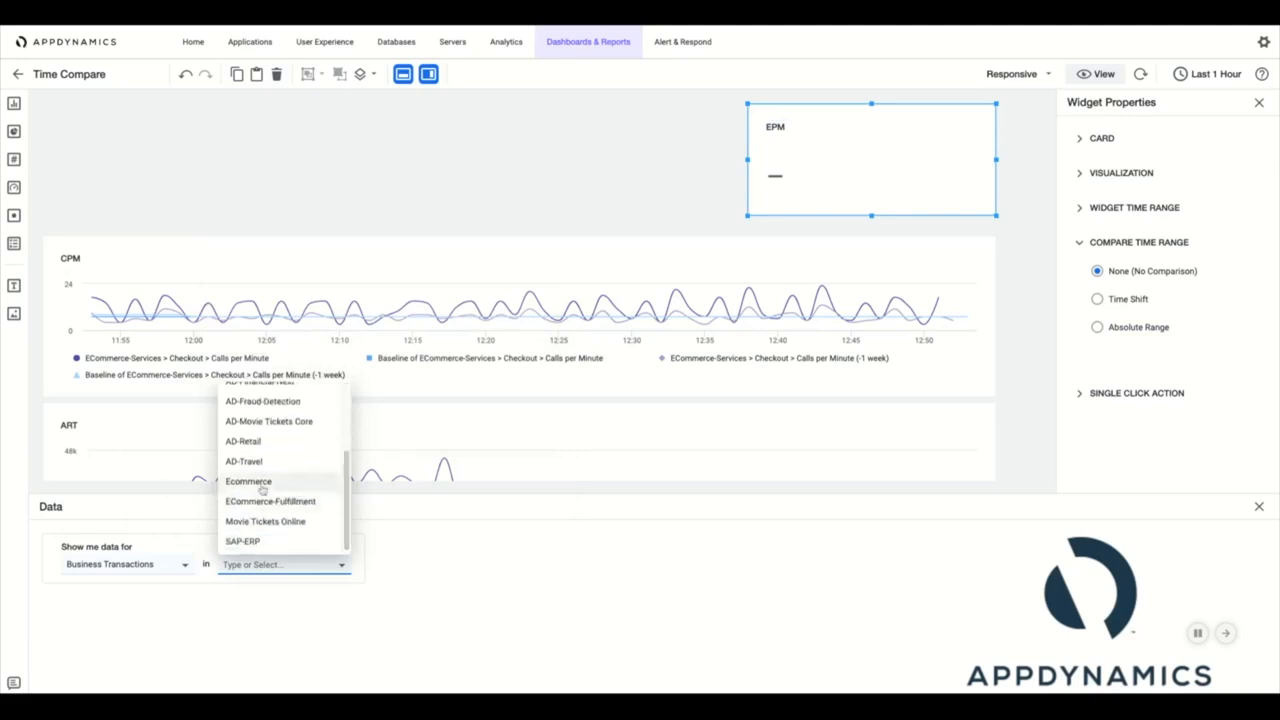
pyautogui.click(263, 485)
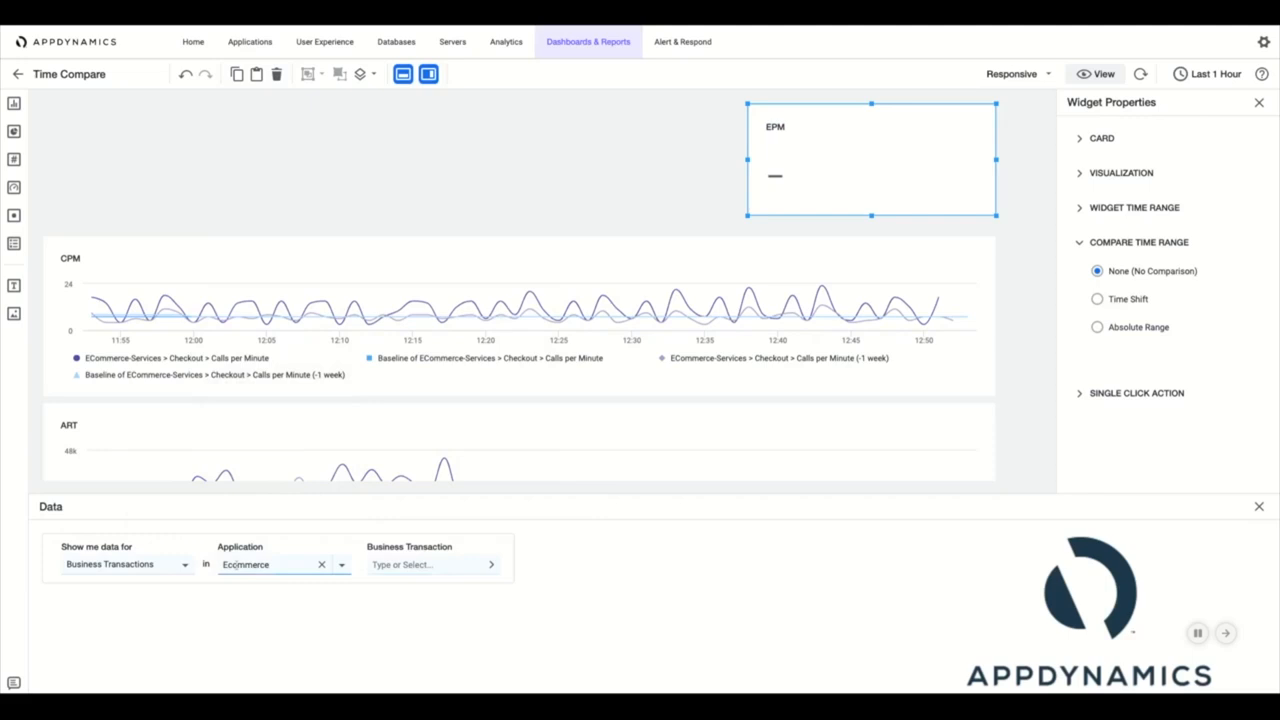
# - Set the EPM number widget's business transaction to the $BT variable and its metric to Errors per Minute
pyautogui.click(400, 564)
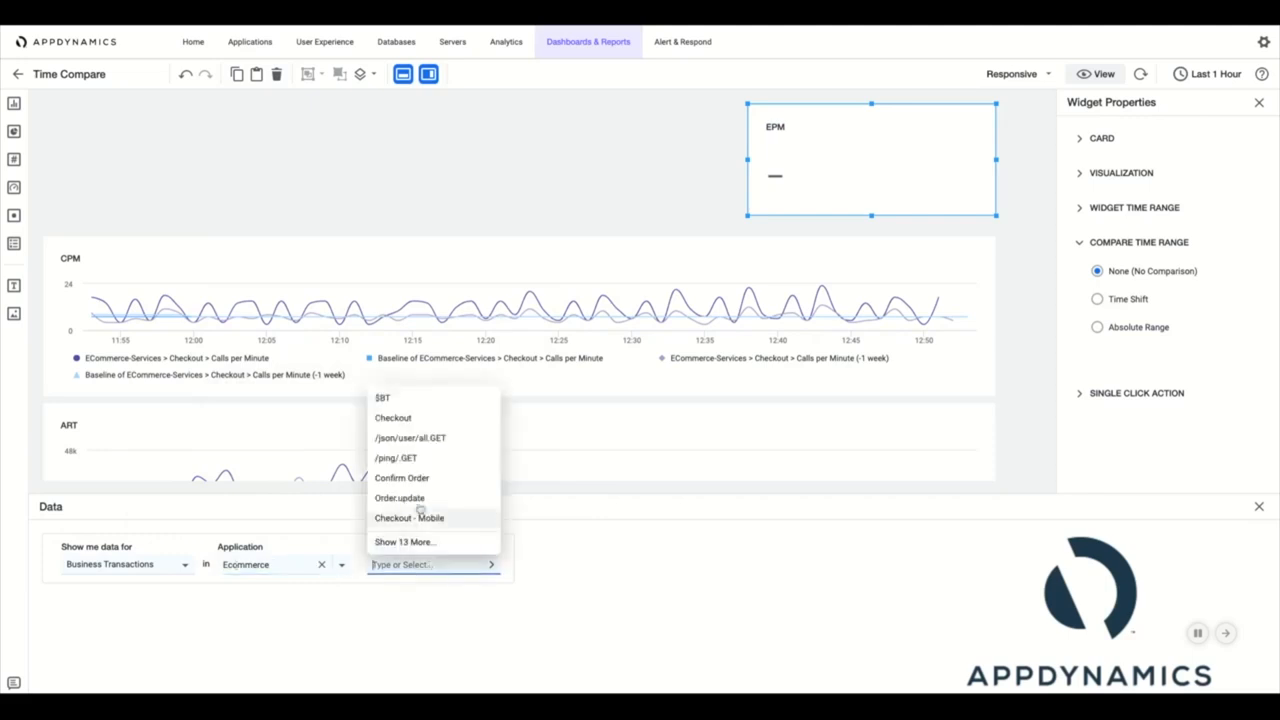
pyautogui.click(383, 398)
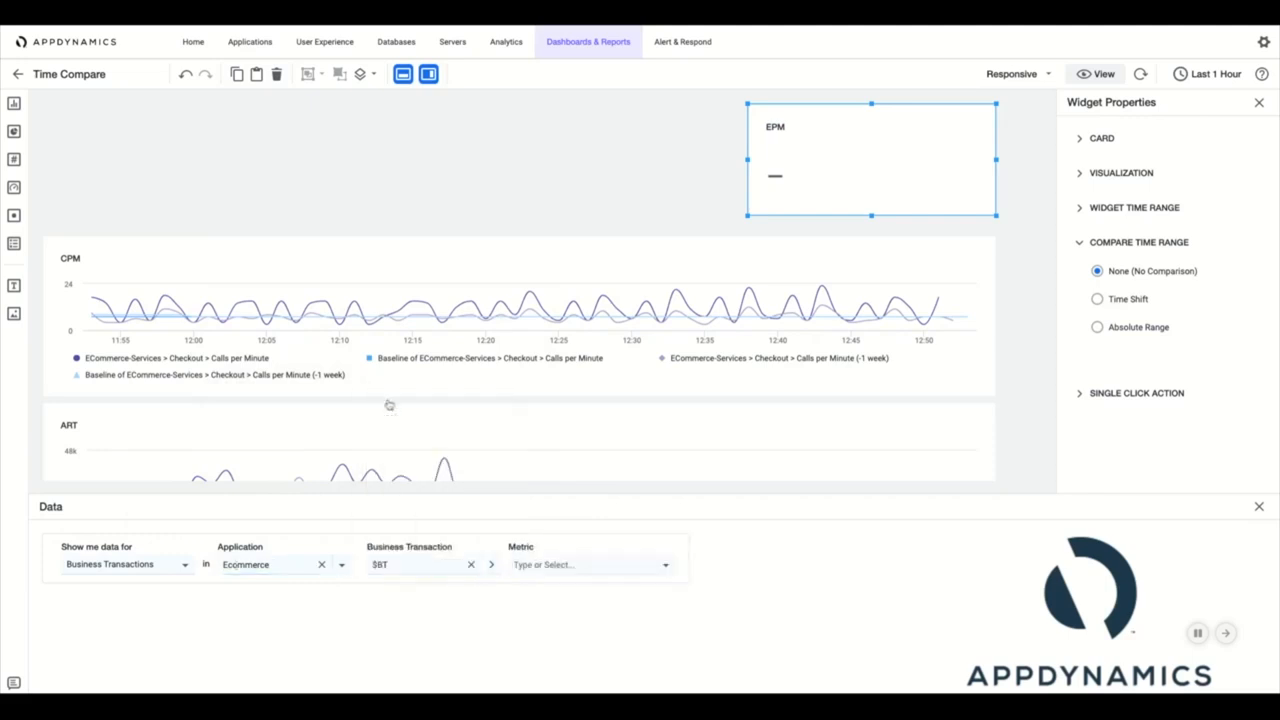
pyautogui.click(619, 564)
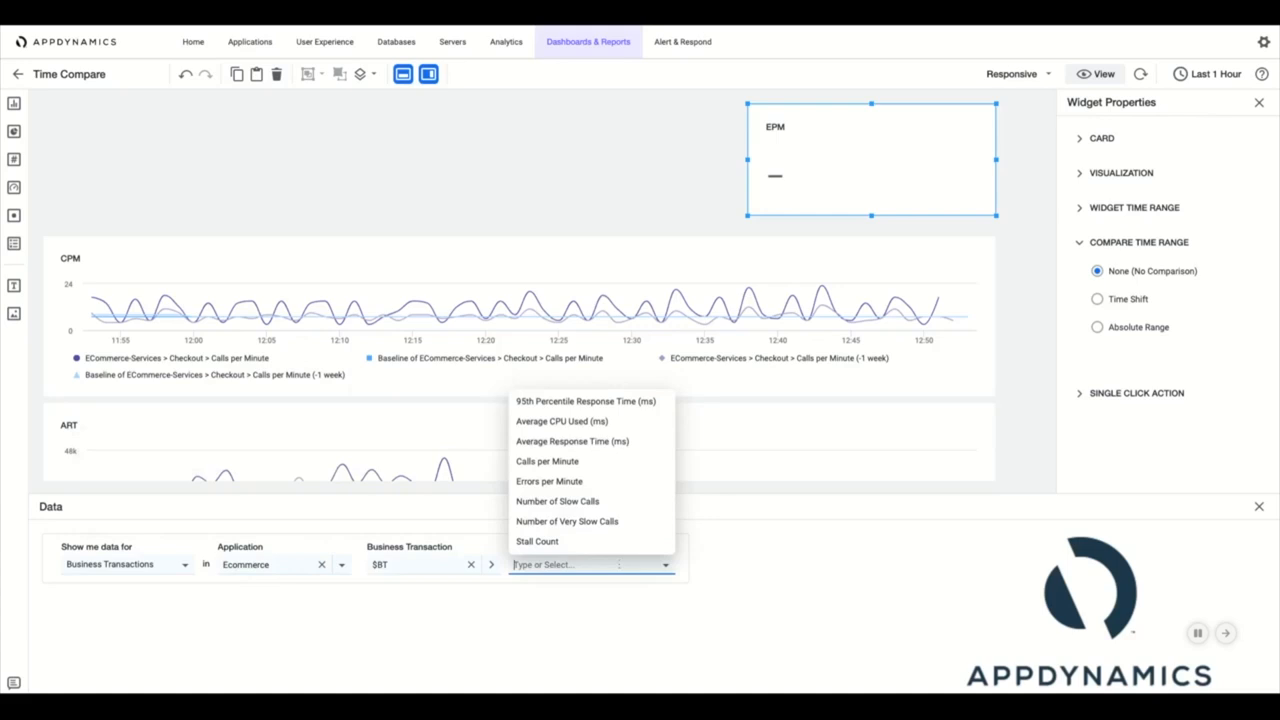
pyautogui.click(581, 483)
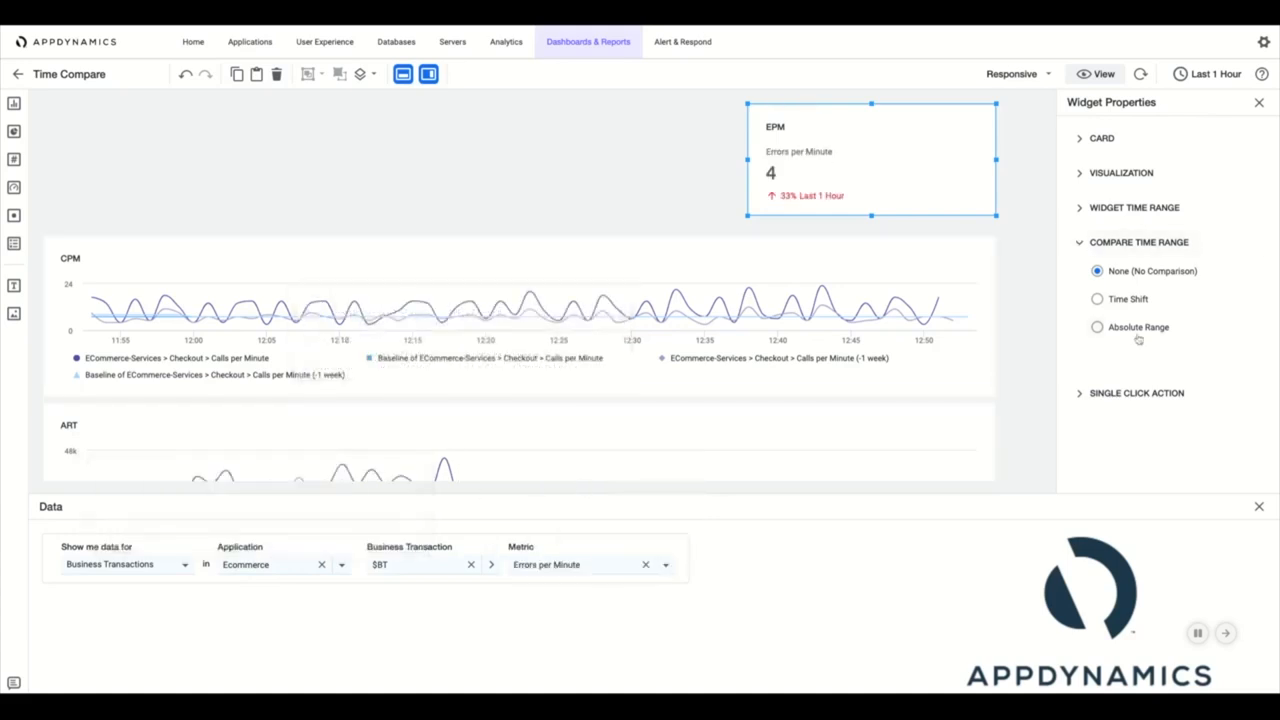
# - Compare the EPM number widget's time range using a Time Shift of 1 week and make the widget slightly taller
pyautogui.click(1099, 300)
pyautogui.click(1234, 326)
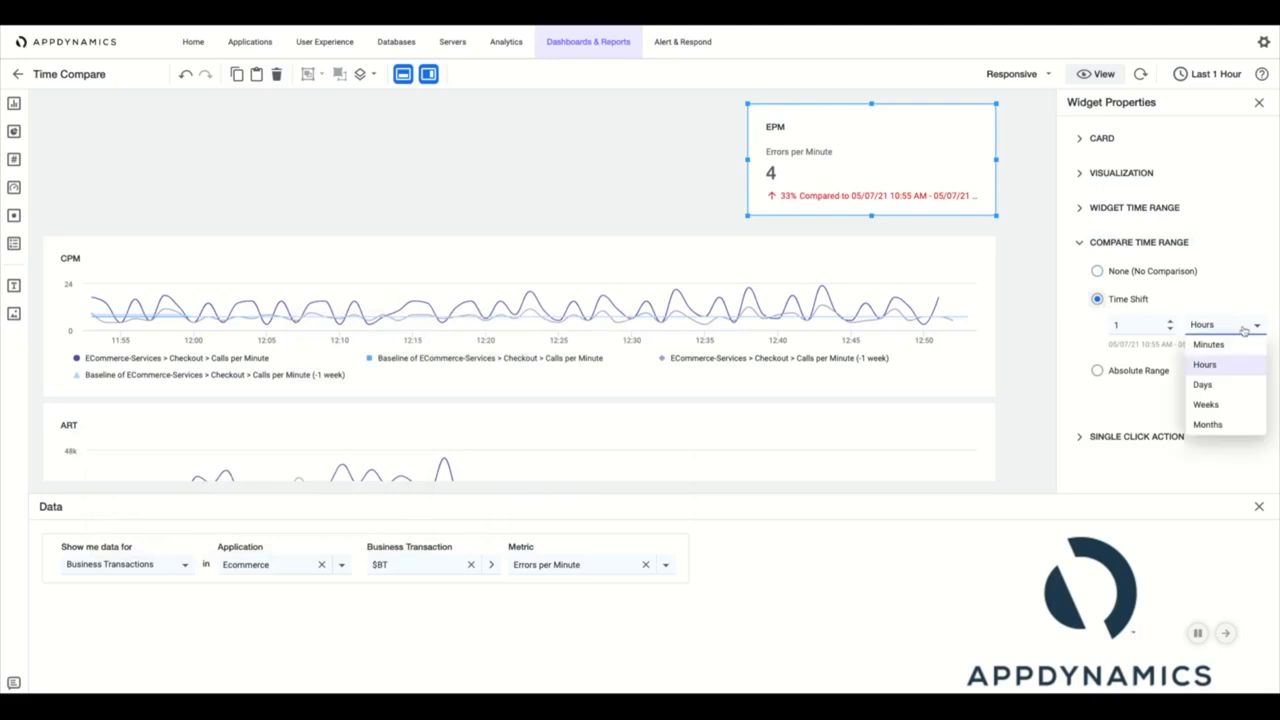
pyautogui.click(1214, 404)
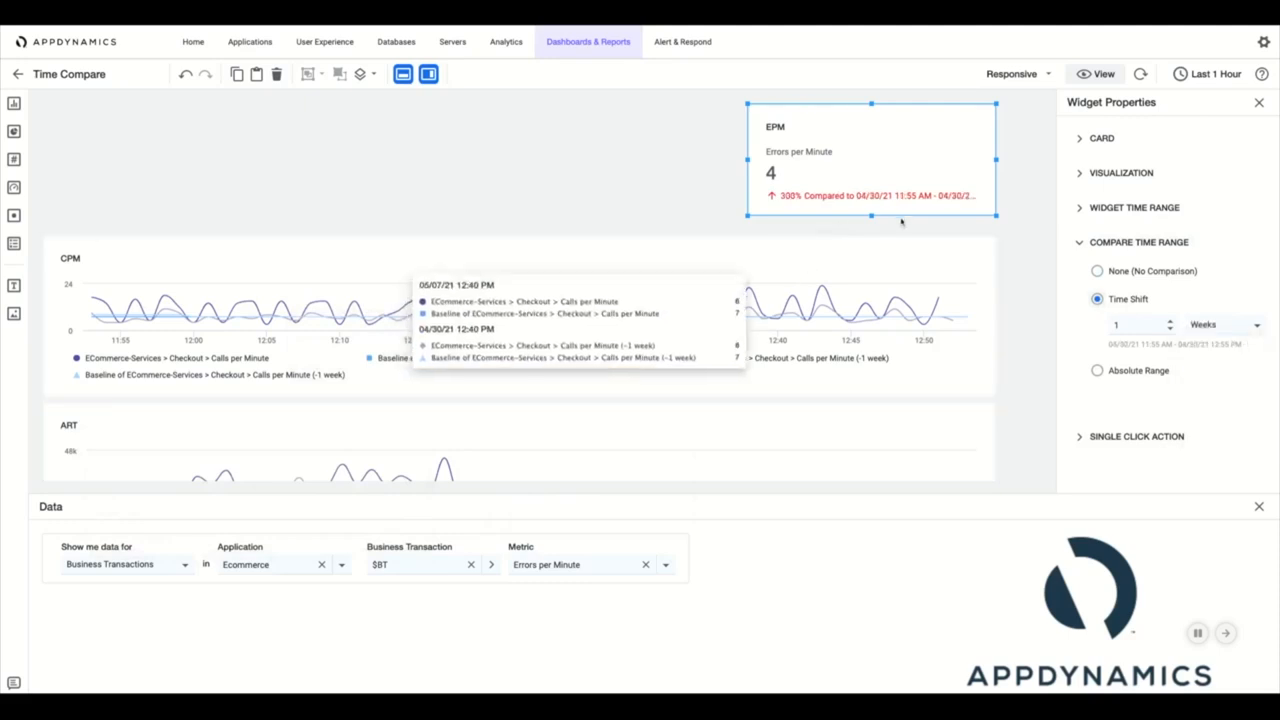
pyautogui.moveTo(871, 215); pyautogui.dragTo(871, 220)
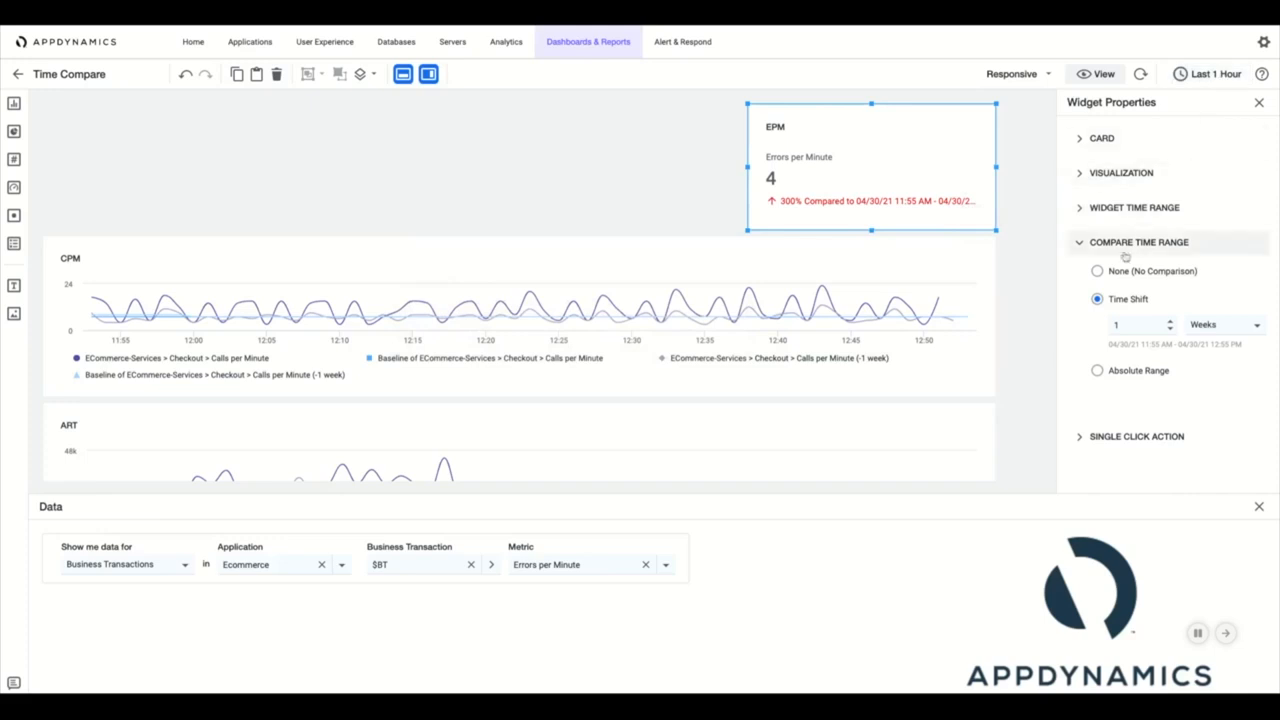
pyautogui.moveTo(772, 186)
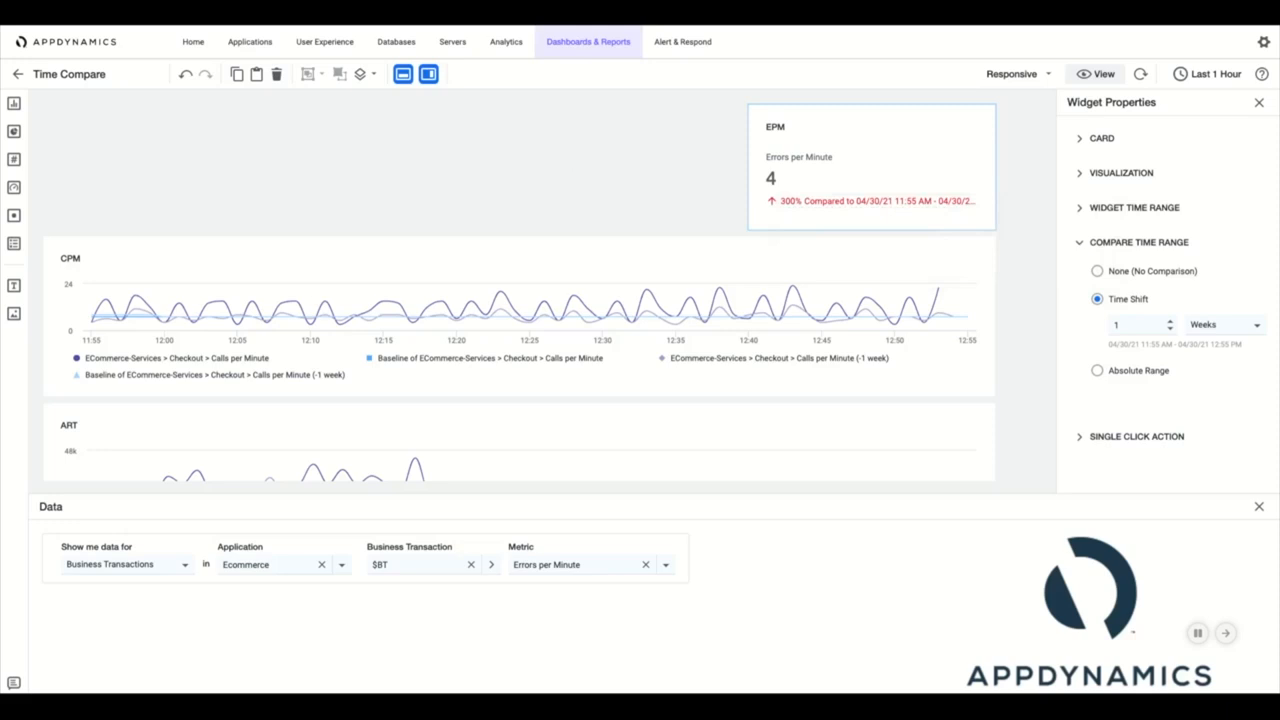
# - Duplicate the EPM number widget and place the copy beside it, to the left of the original
pyautogui.click(926, 114)
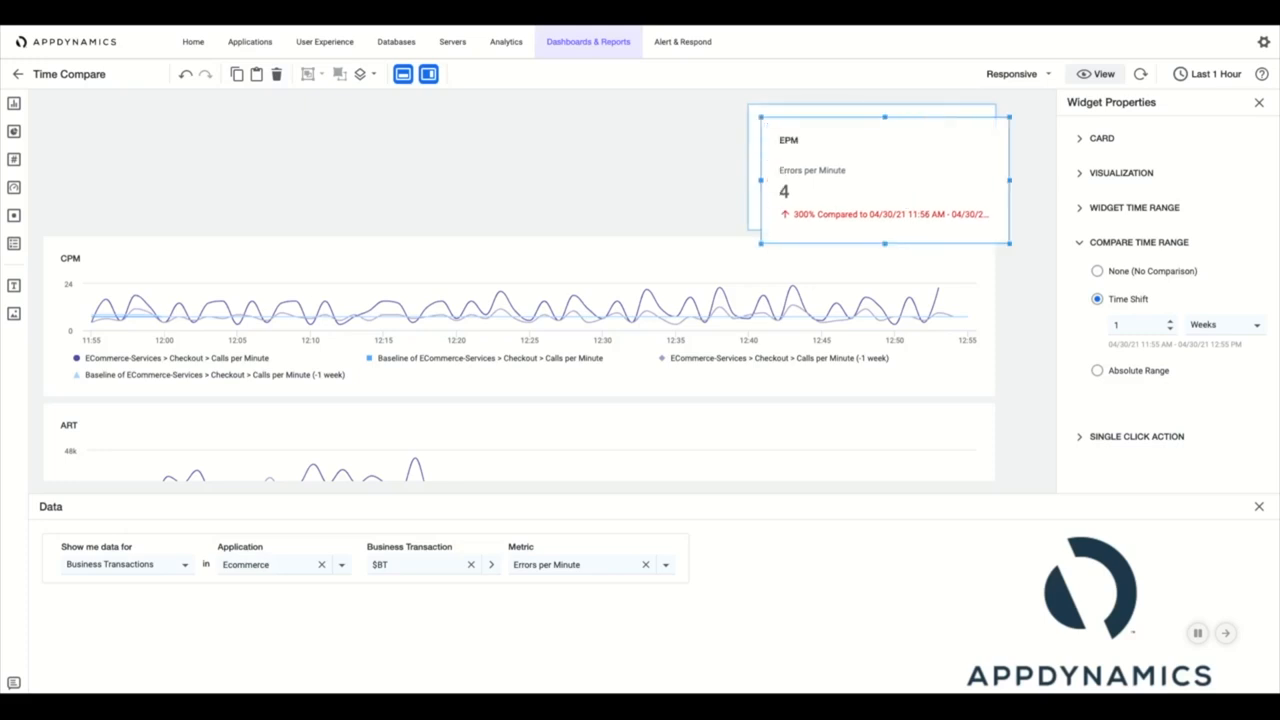
pyautogui.hotkey('ctrl', 'c')
pyautogui.hotkey('ctrl', 'v')
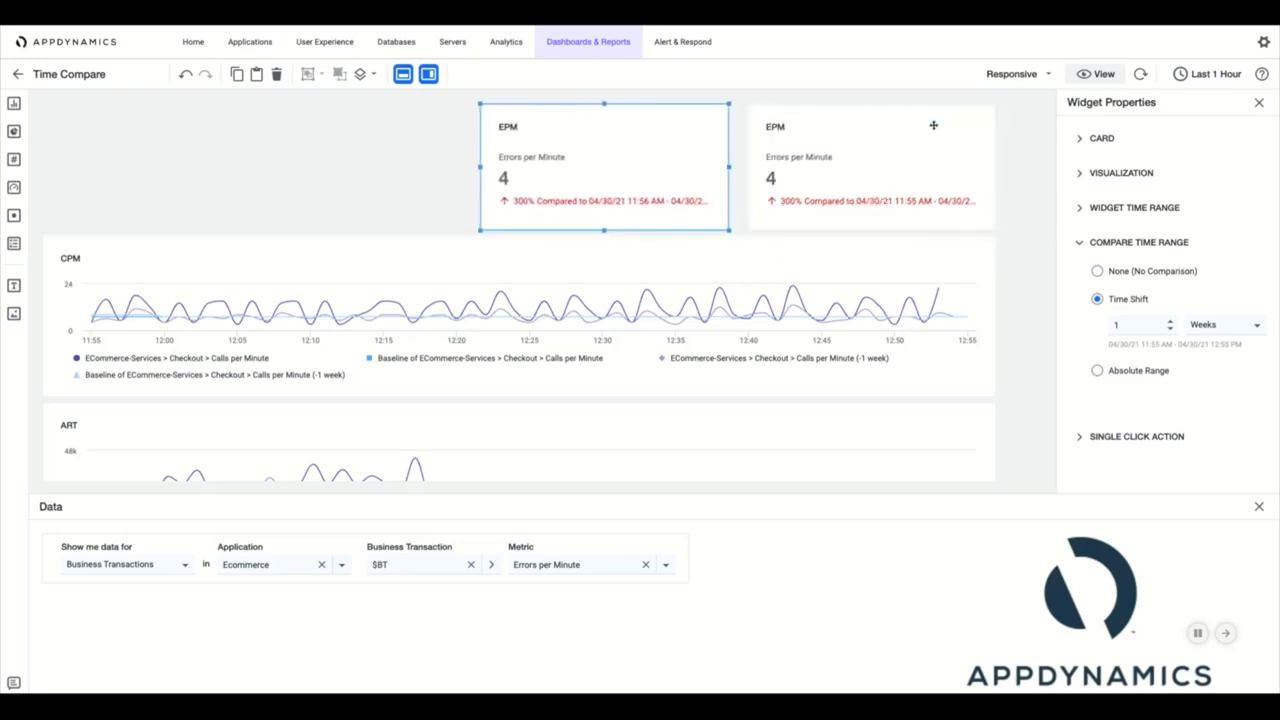
# - Title the copied number widget ART and set its metric to Average Response Time (ms)
pyautogui.click(525, 127)
pyautogui.doubleClick(521, 127)
pyautogui.write('a')
pyautogui.press('BackSpace')
pyautogui.write('ART')
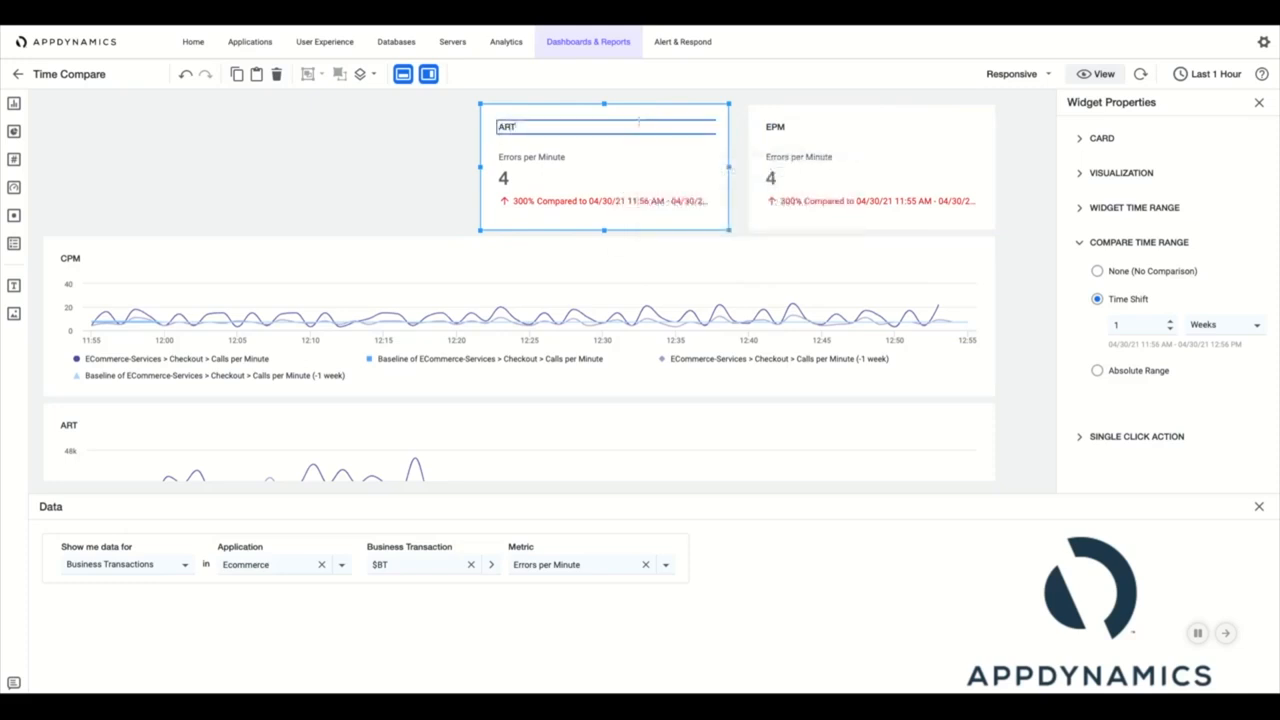
pyautogui.click(600, 565)
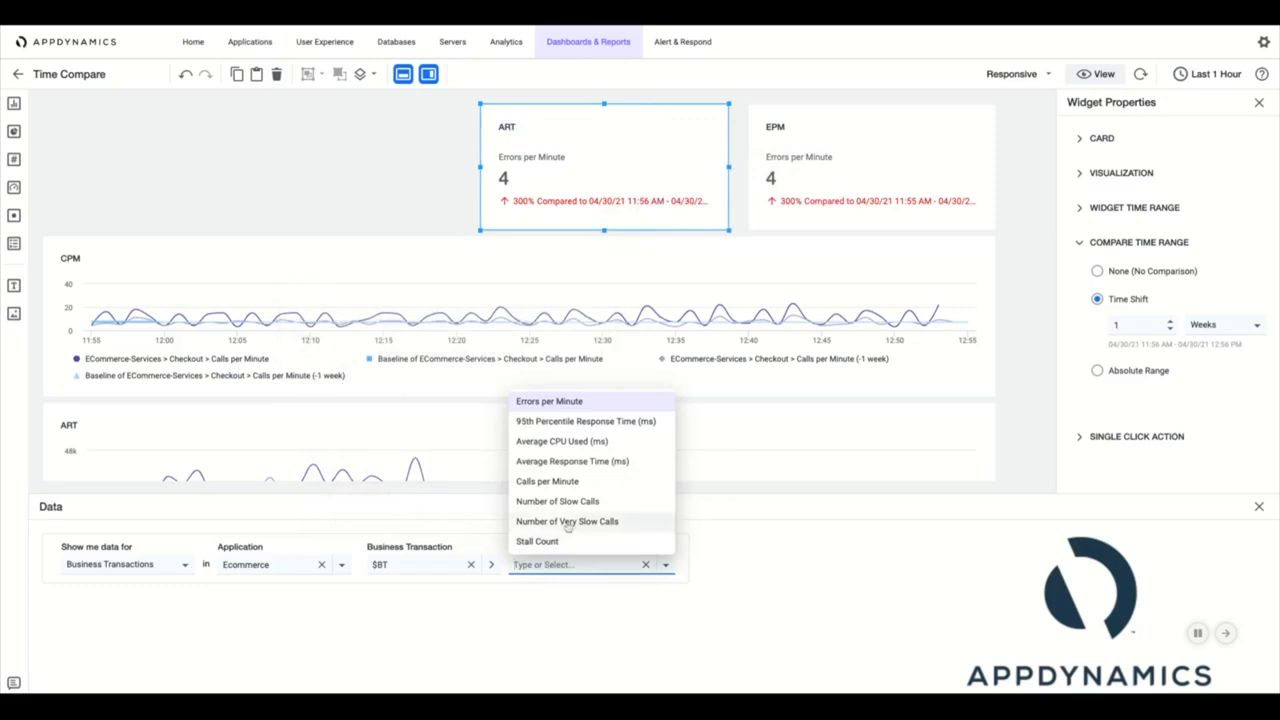
pyautogui.click(565, 463)
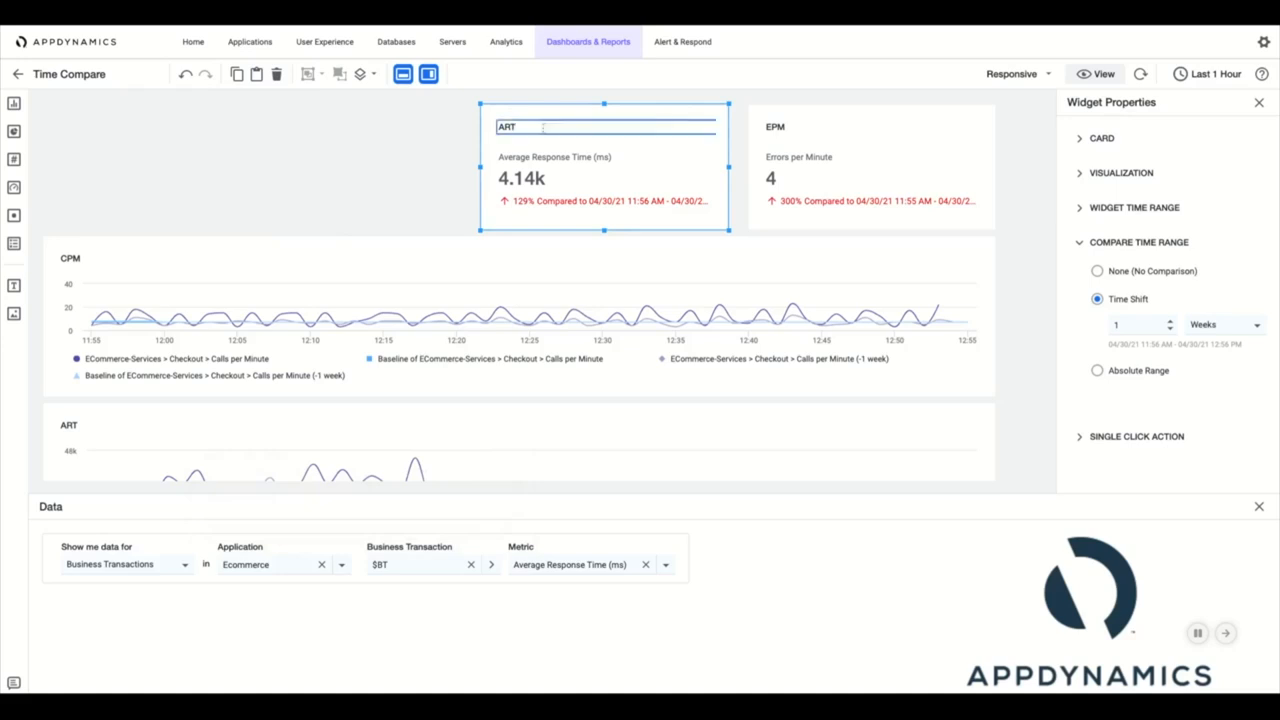
# - Duplicate the ART number widget to the left of the original and title the copy CPM
pyautogui.hotkey('ctrl', 'v')
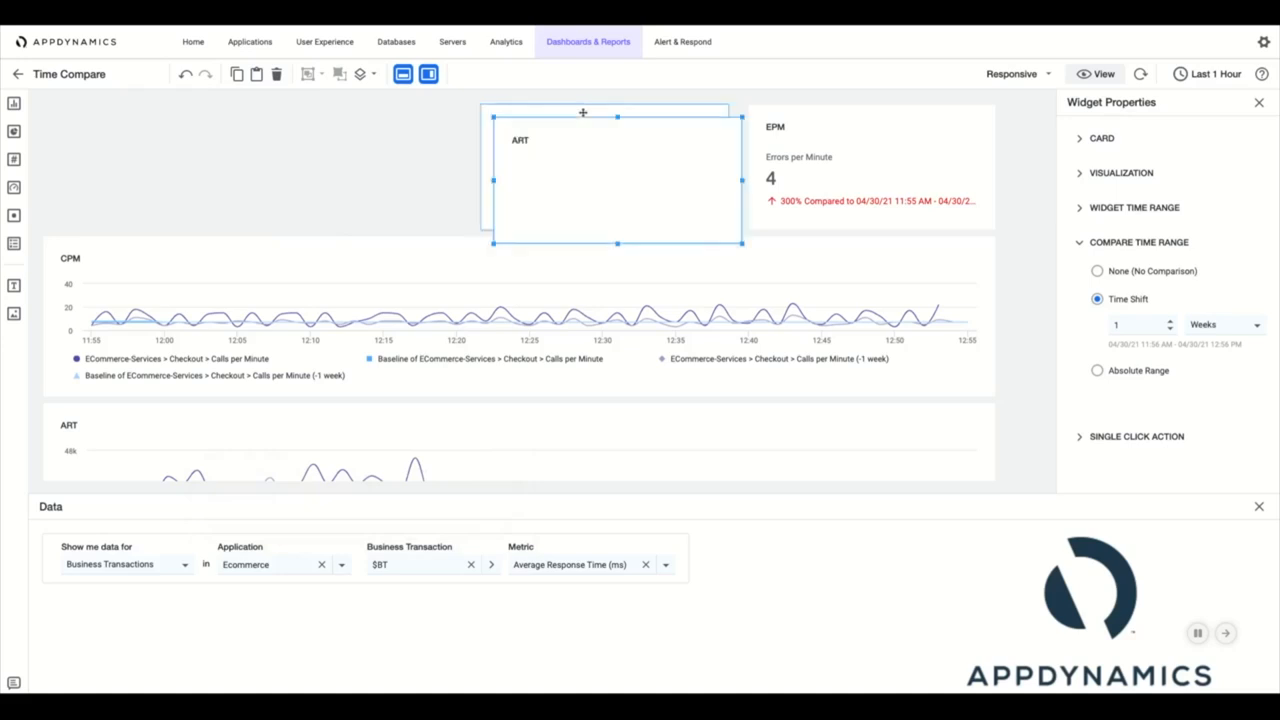
pyautogui.moveTo(651, 124); pyautogui.dragTo(364, 112)
pyautogui.click(240, 127)
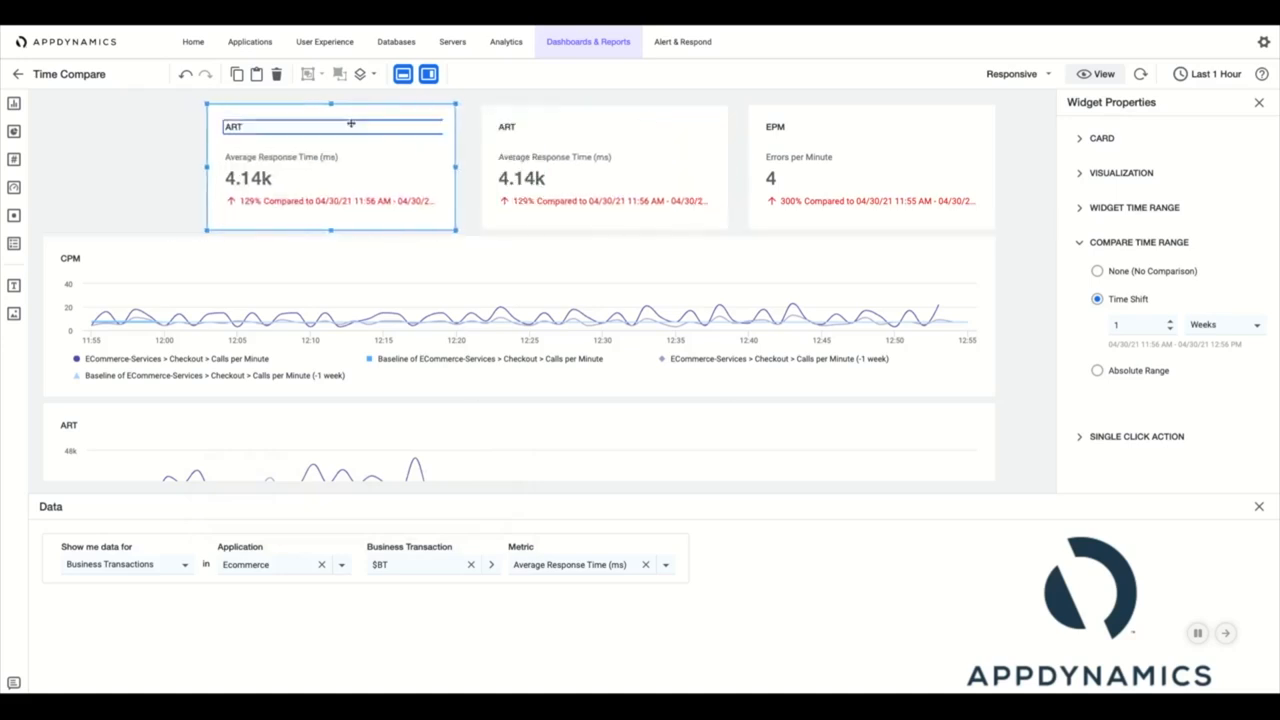
pyautogui.press('BackSpace')
pyautogui.press('BackSpace')
pyautogui.press('BackSpace')
pyautogui.write('CPM')
pyautogui.press('Return')
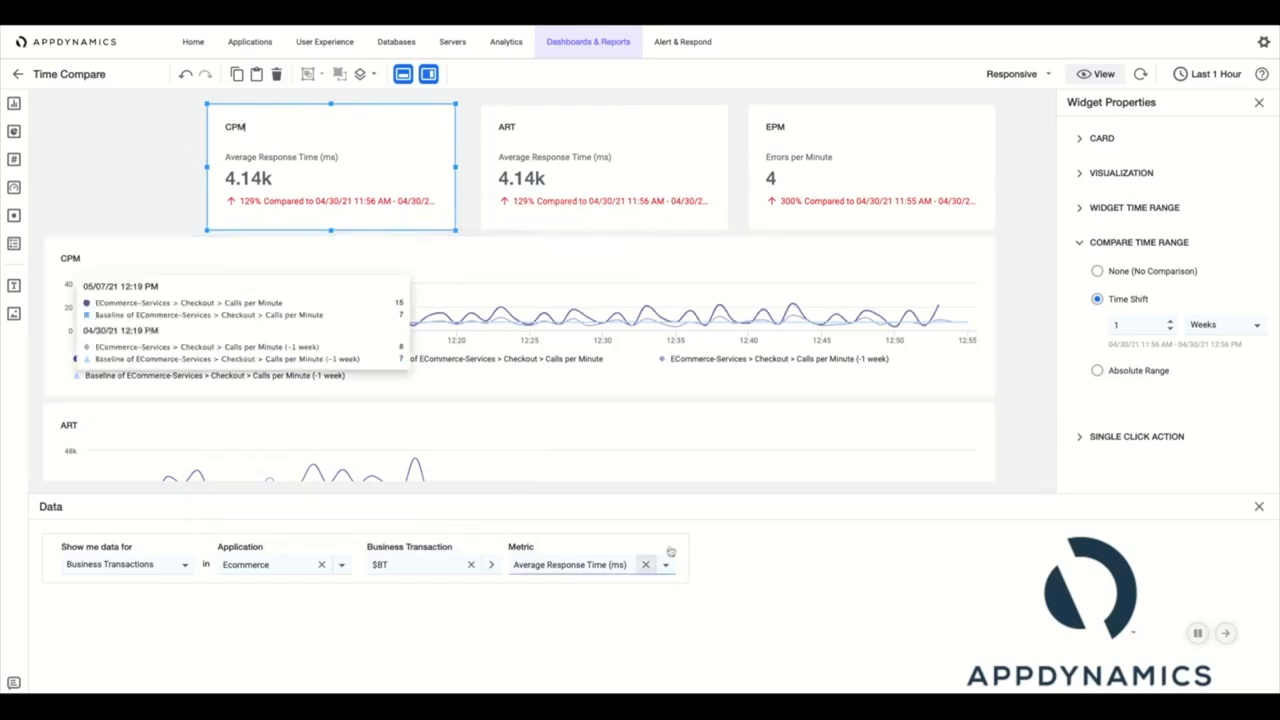
# - Set the CPM number widget's metric to Calls per Minute and space the CPM and ART widgets closely beside EPM
pyautogui.click(575, 564)
pyautogui.click(550, 461)
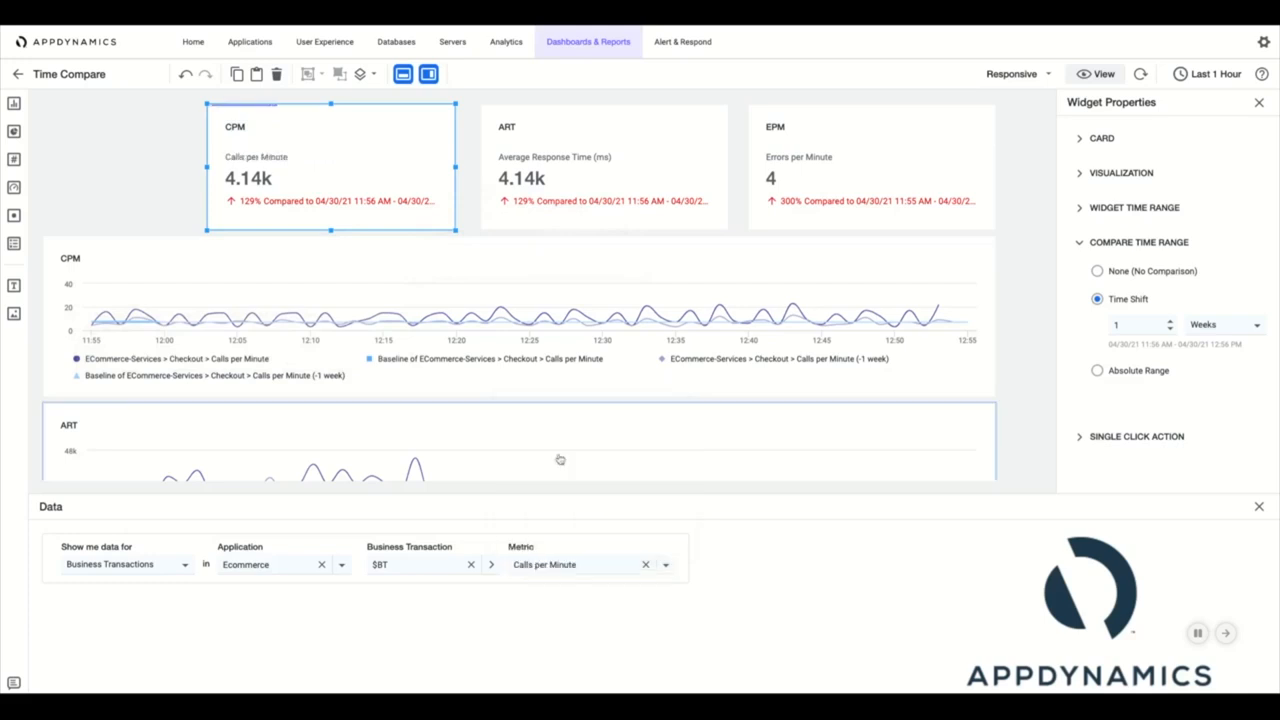
pyautogui.moveTo(417, 114); pyautogui.dragTo(436, 113)
pyautogui.click(420, 127)
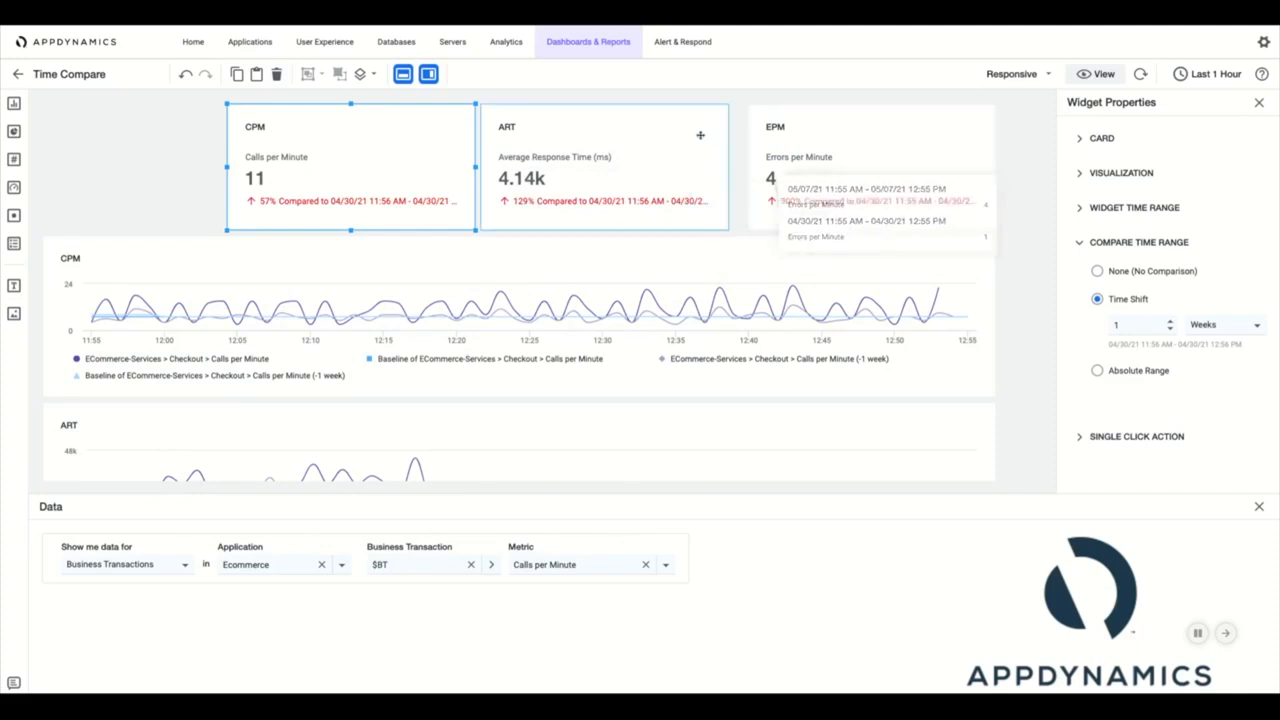
pyautogui.click(683, 115)
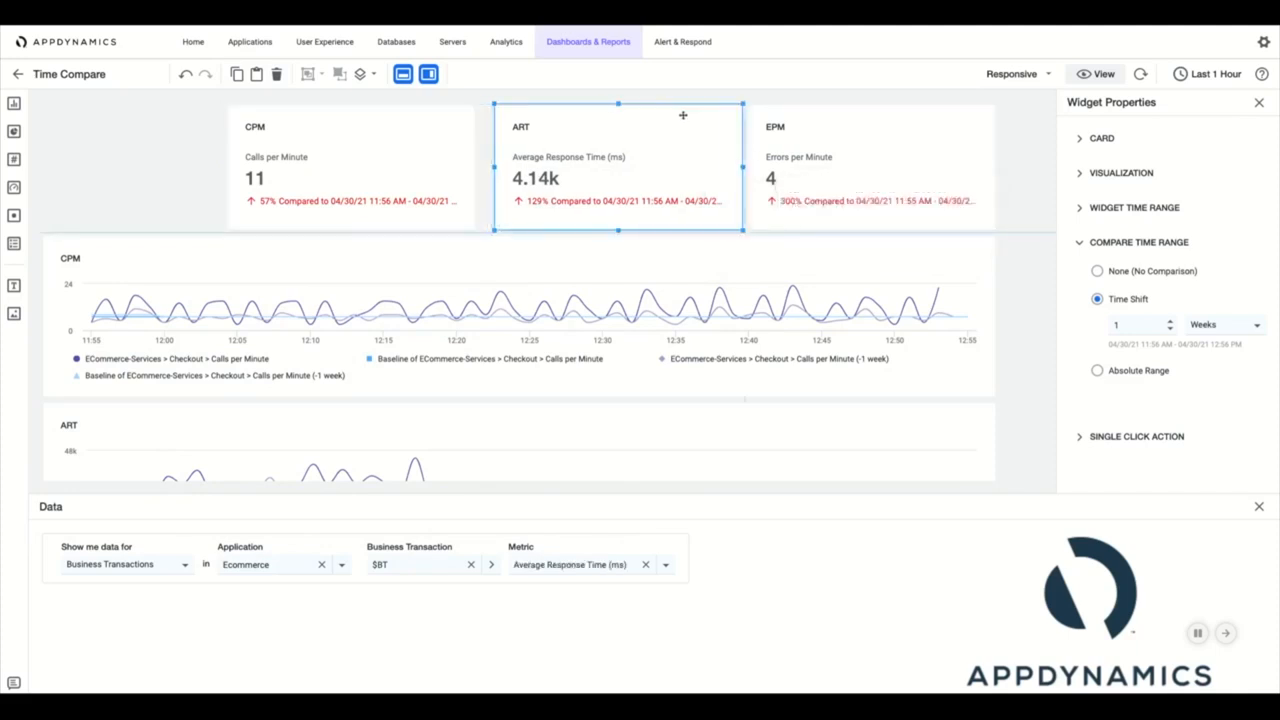
pyautogui.click(433, 111)
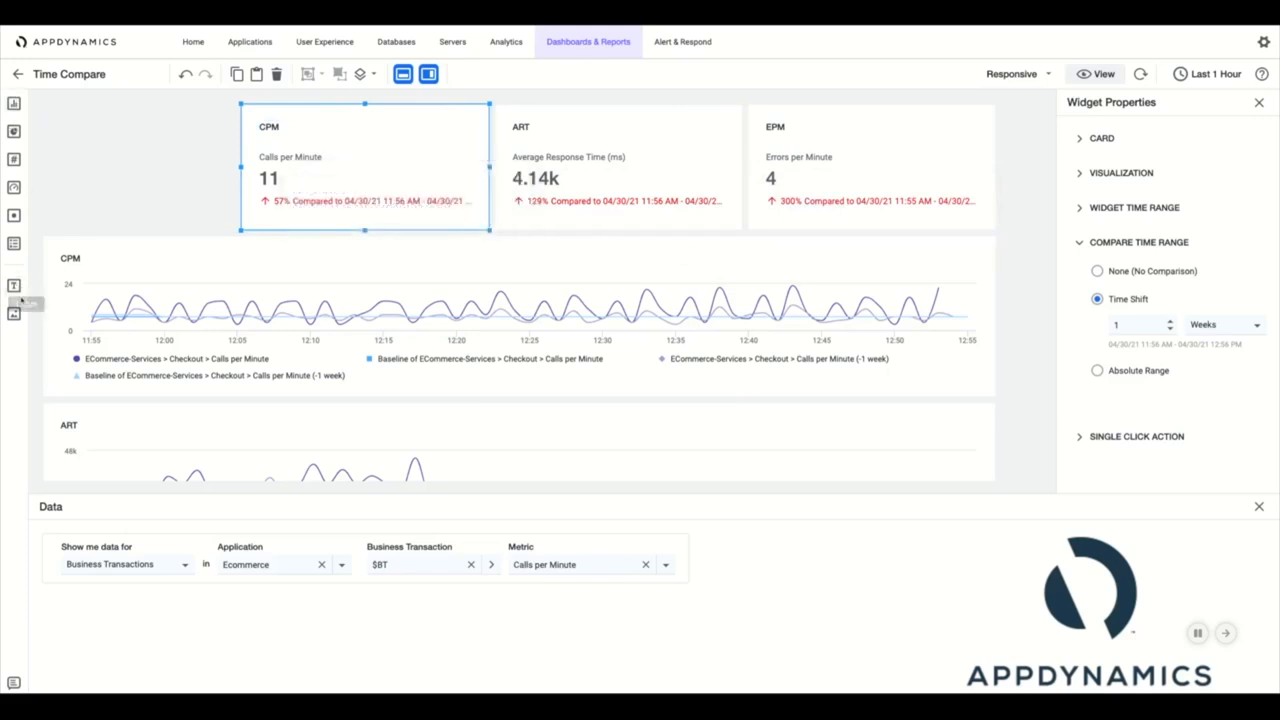
# - Add a text label in the empty area beside the CPM number widget reading "E-Commerce - Time Compare"
pyautogui.click(14, 286)
pyautogui.moveTo(122, 137); pyautogui.dragTo(210, 209)
pyautogui.doubleClick(113, 119)
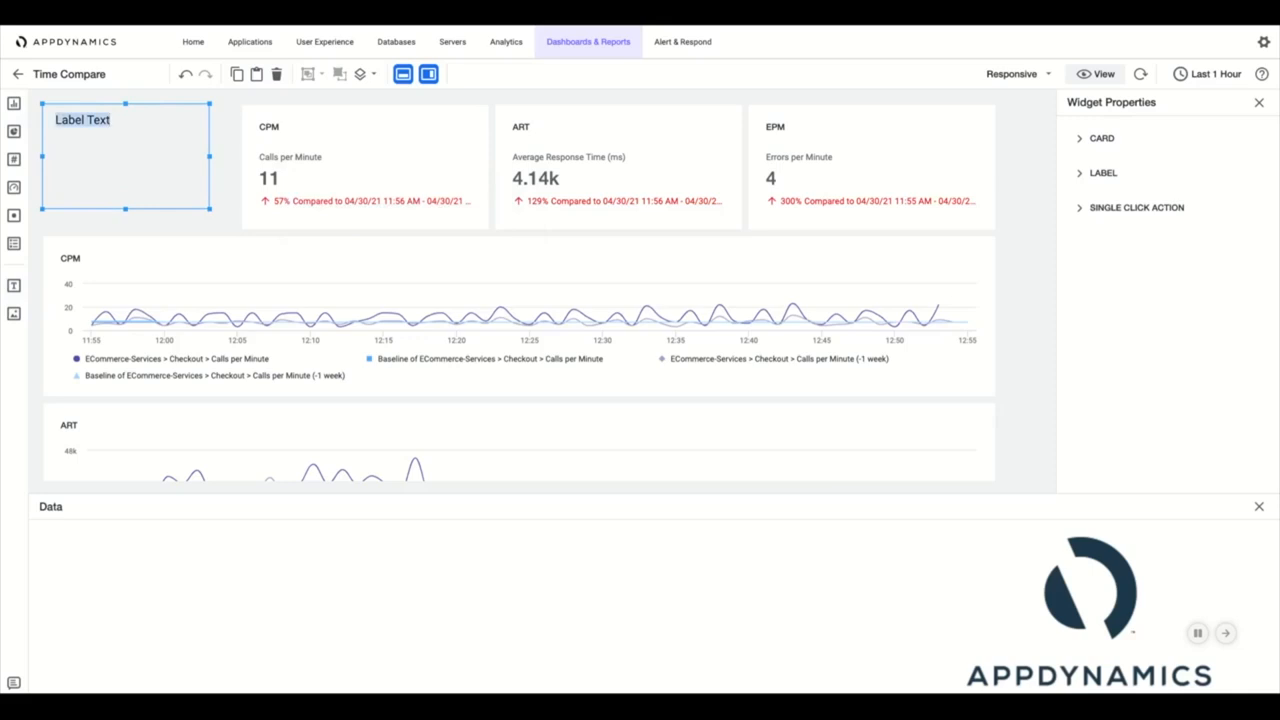
pyautogui.write('e')
pyautogui.write('E-Commerce')
pyautogui.write(' - Time')
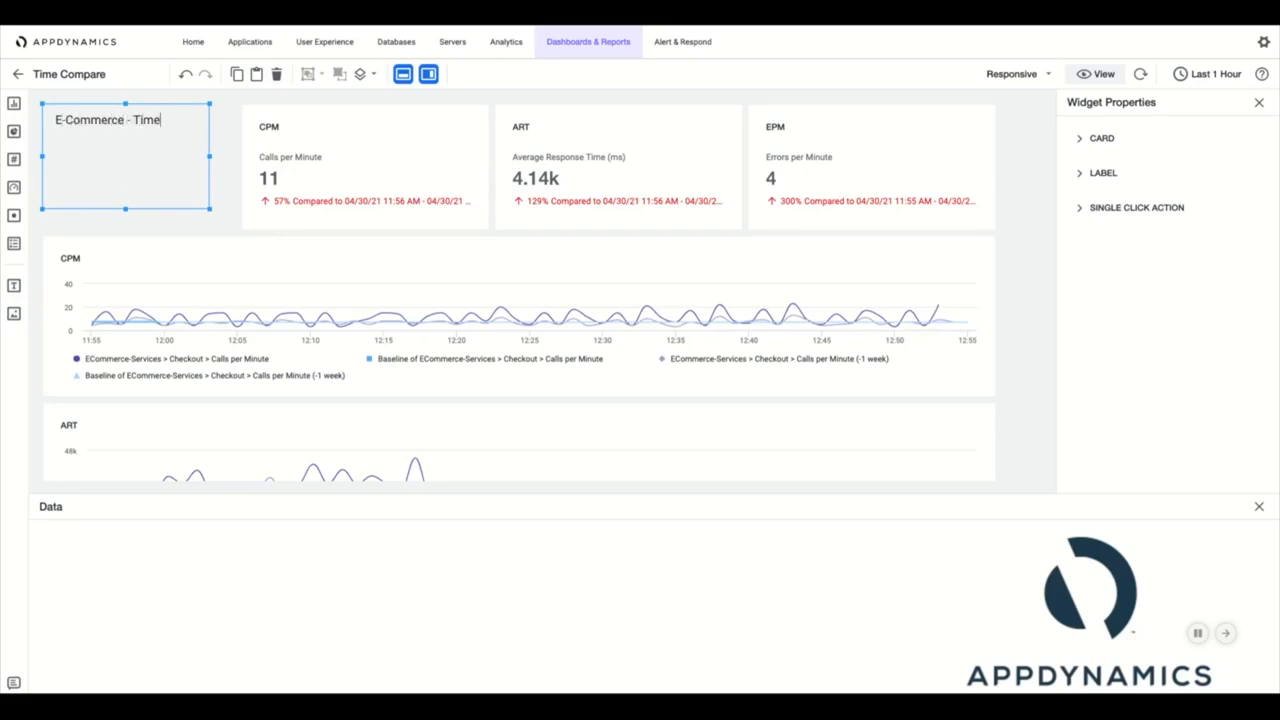
pyautogui.write(' Compare')
pyautogui.press('Right')
pyautogui.press('Right')
pyautogui.press('Right')
pyautogui.press('Right')
pyautogui.press('Right')
pyautogui.press('Right')
pyautogui.press('Return')
pyautogui.click(1036, 242)
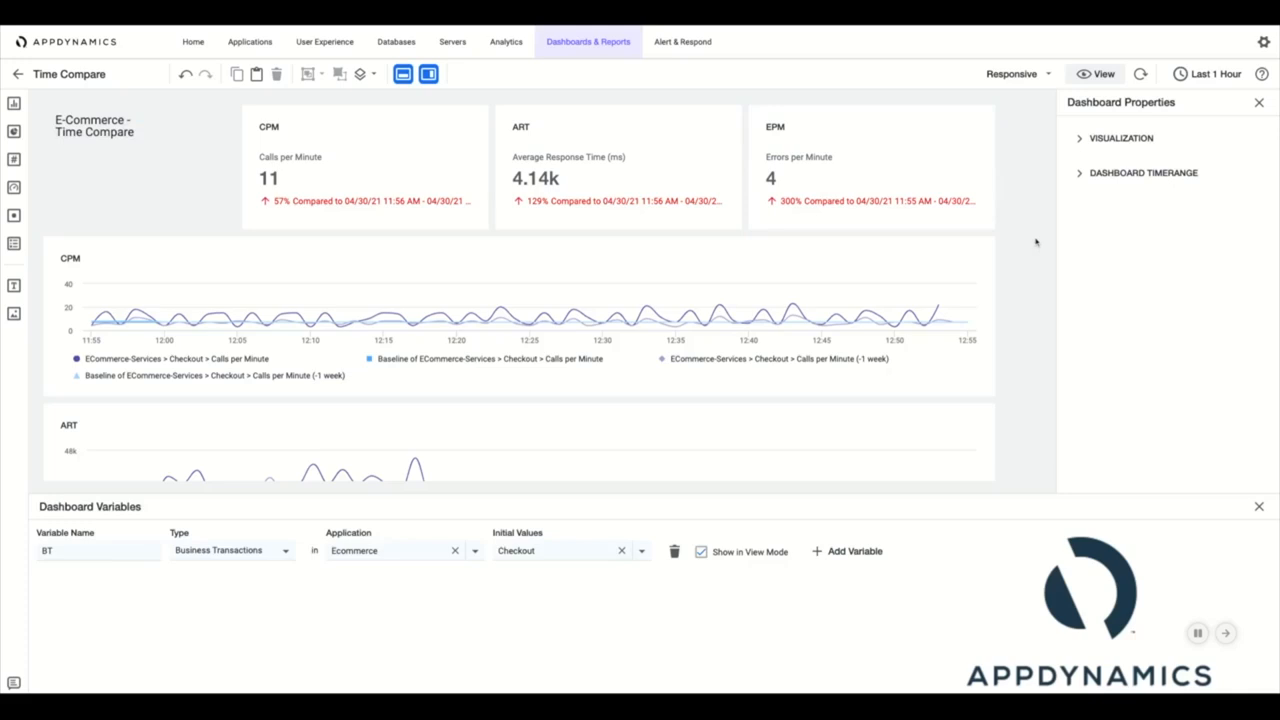
# - Switch the Time Compare dashboard to view mode and look over its number and time series widgets
pyautogui.click(1099, 76)
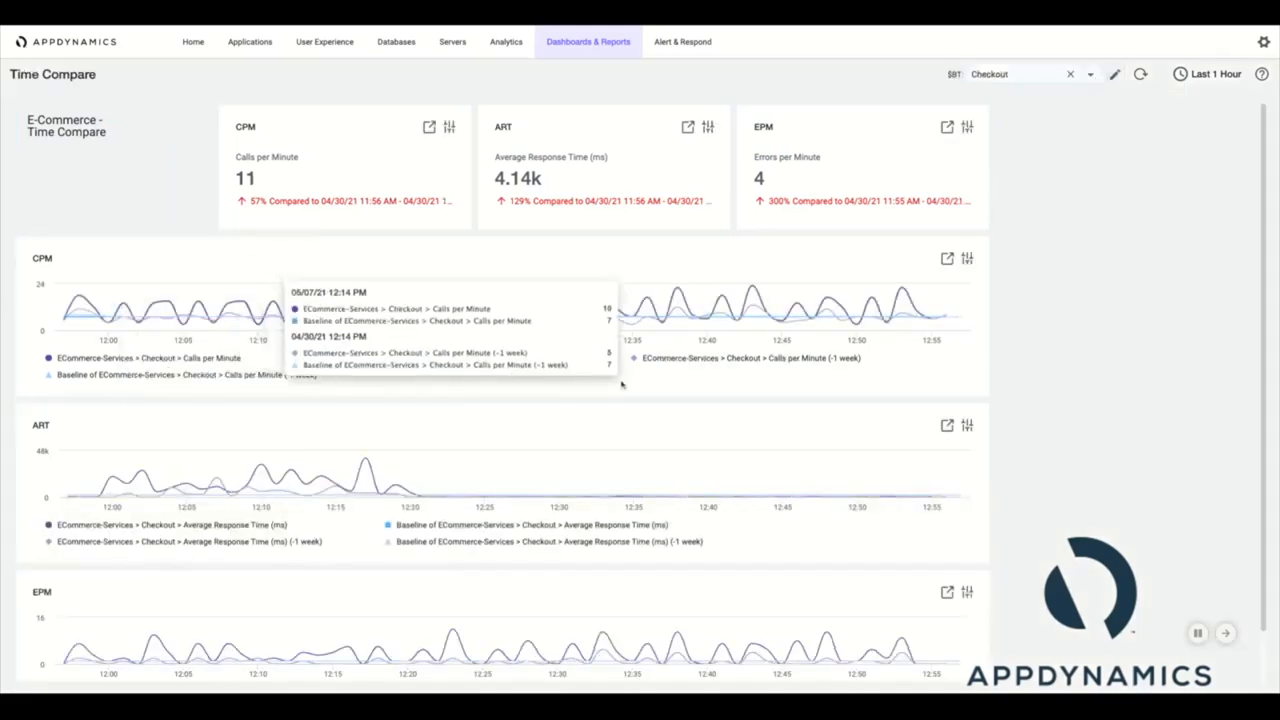
pyautogui.scroll(-1, 623, 383)
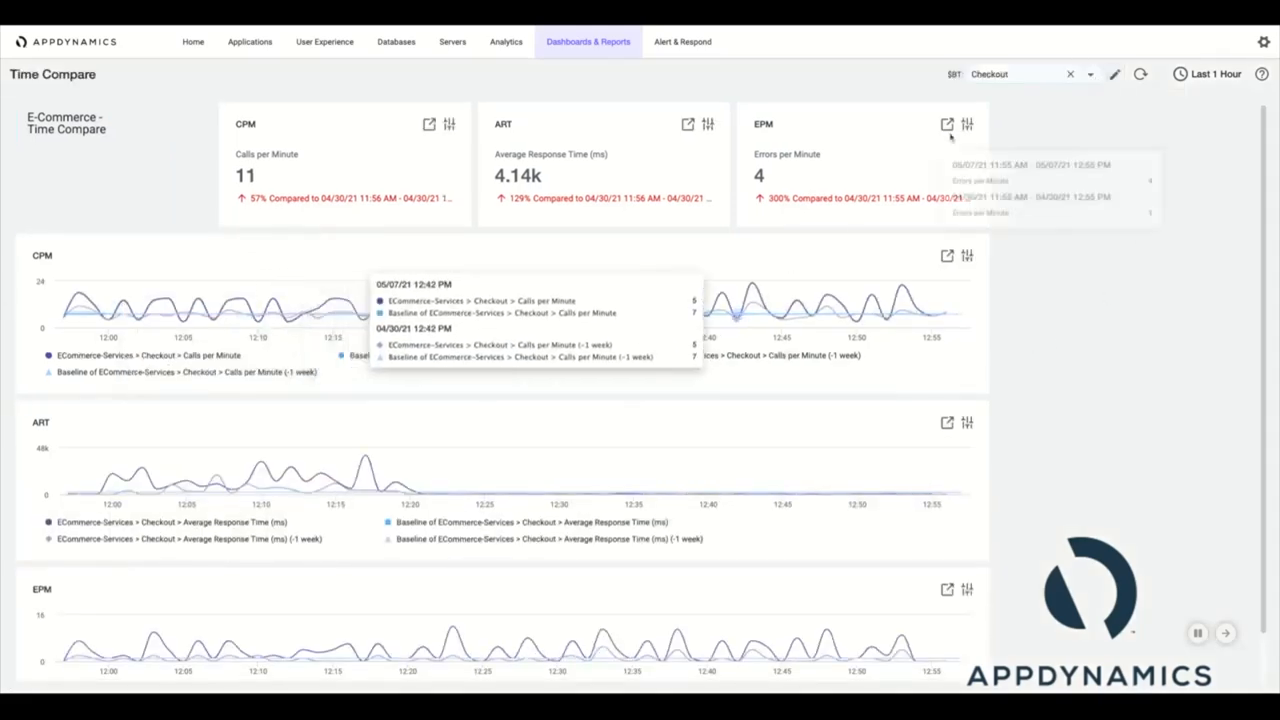
pyautogui.click(1018, 75)
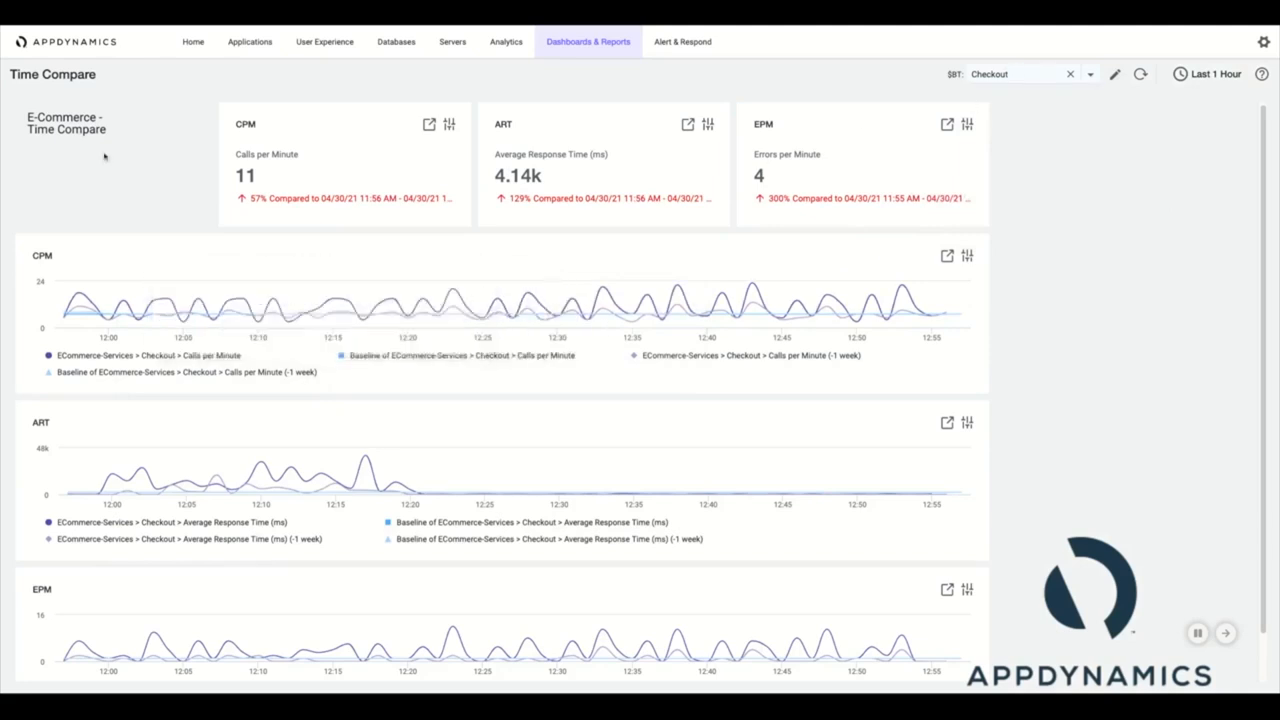
pyautogui.scroll(-1, 660, 496)
pyautogui.scroll(1, 645, 500)
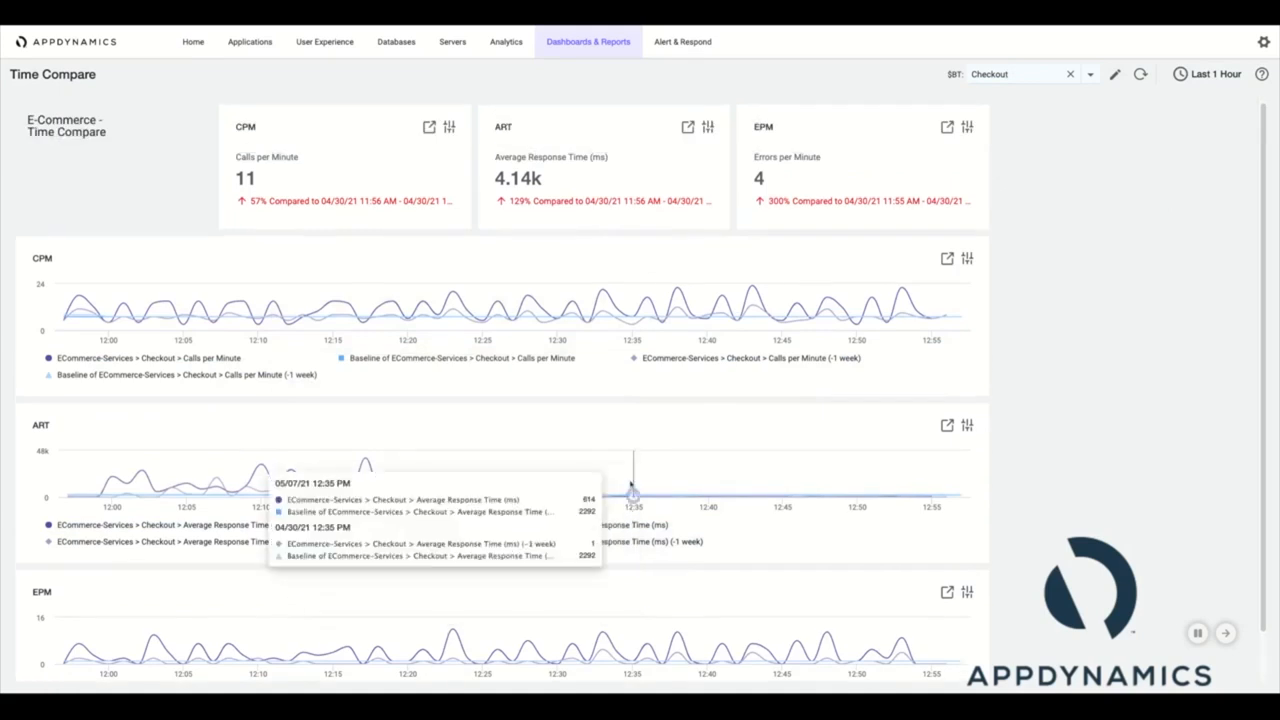
pyautogui.click(1005, 74)
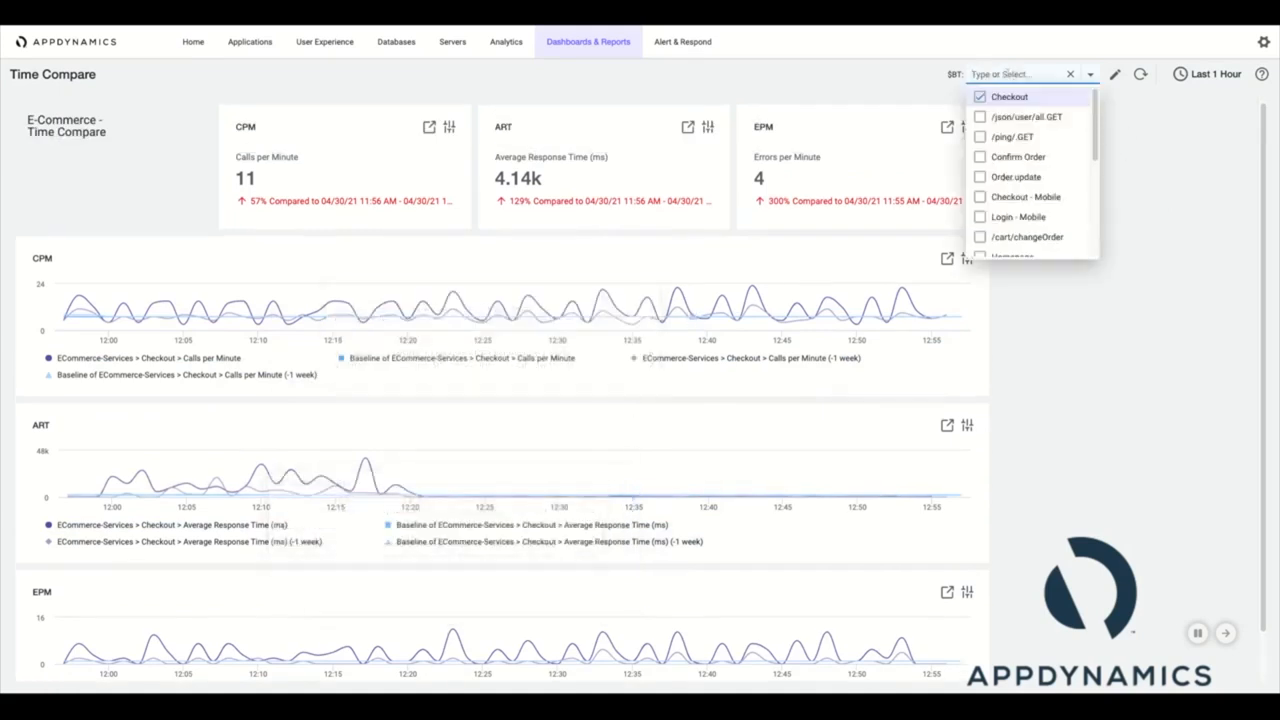
pyautogui.click(980, 97)
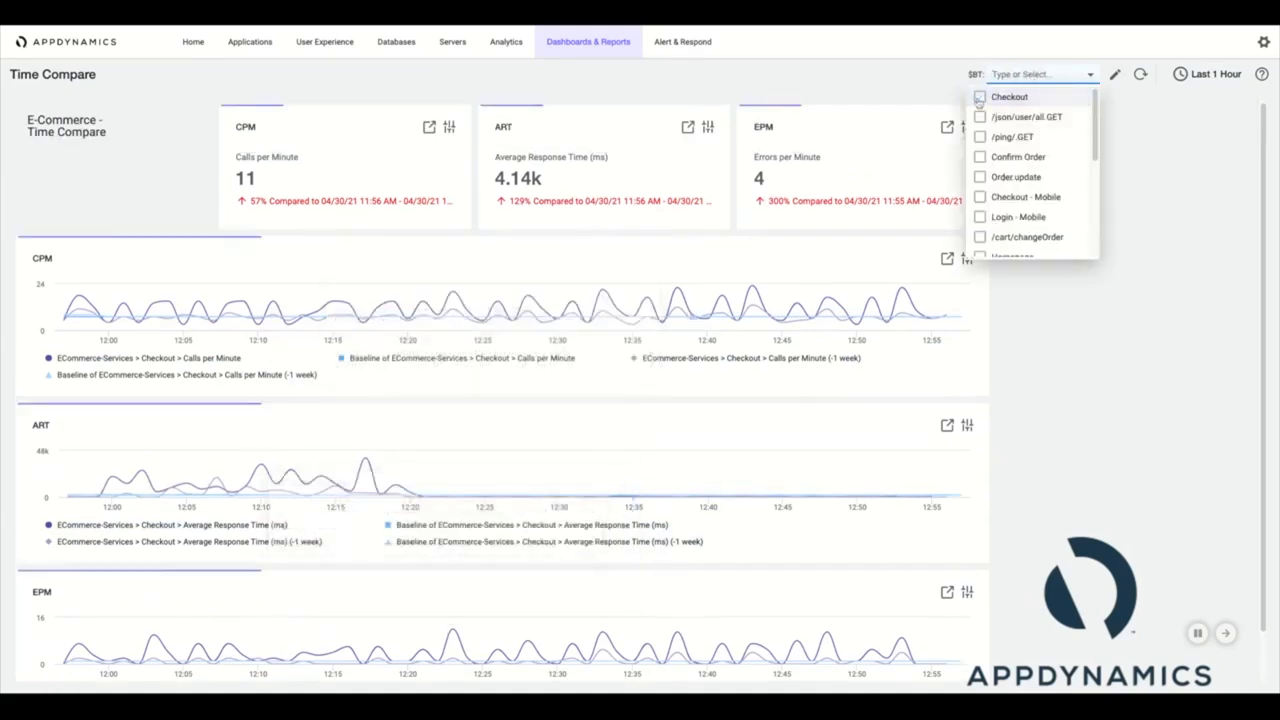
pyautogui.scroll(-1, 1096, 125)
pyautogui.click(1096, 125)
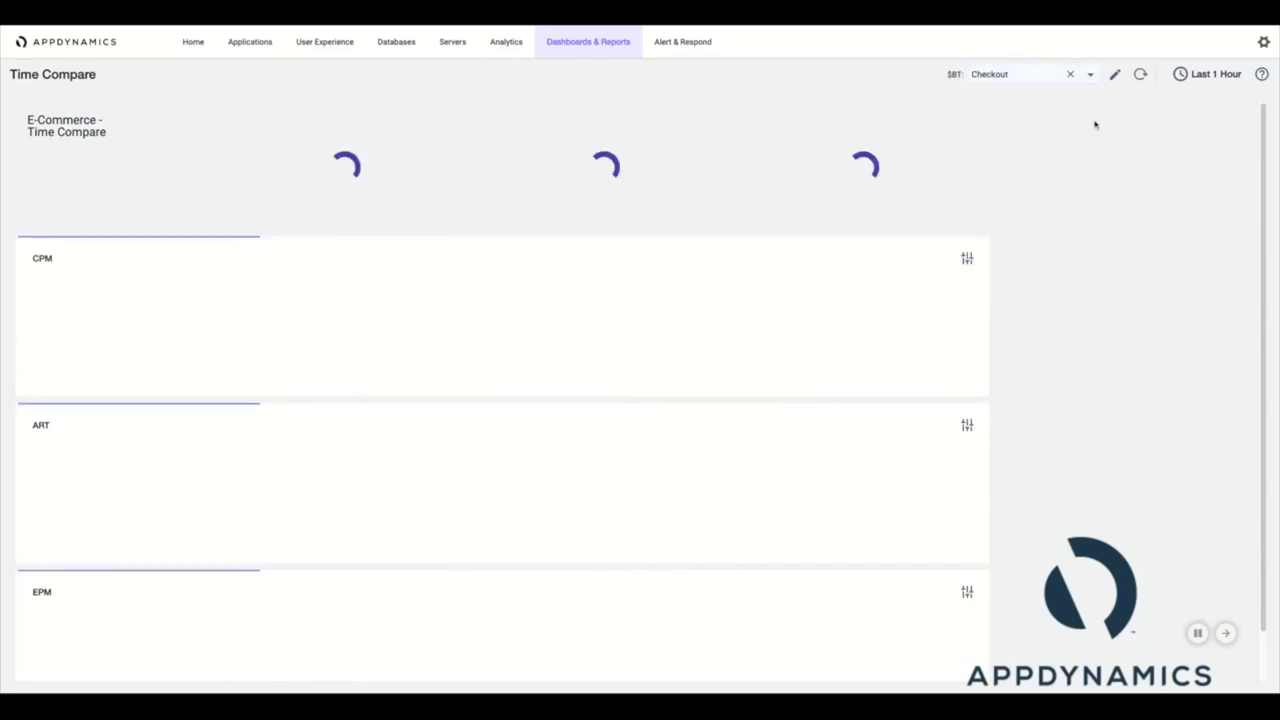
# - Clear the BT dashboard variable and select the Login - Mobile business transaction for all widgets
pyautogui.click(1068, 76)
pyautogui.click(1050, 75)
pyautogui.click(1000, 218)
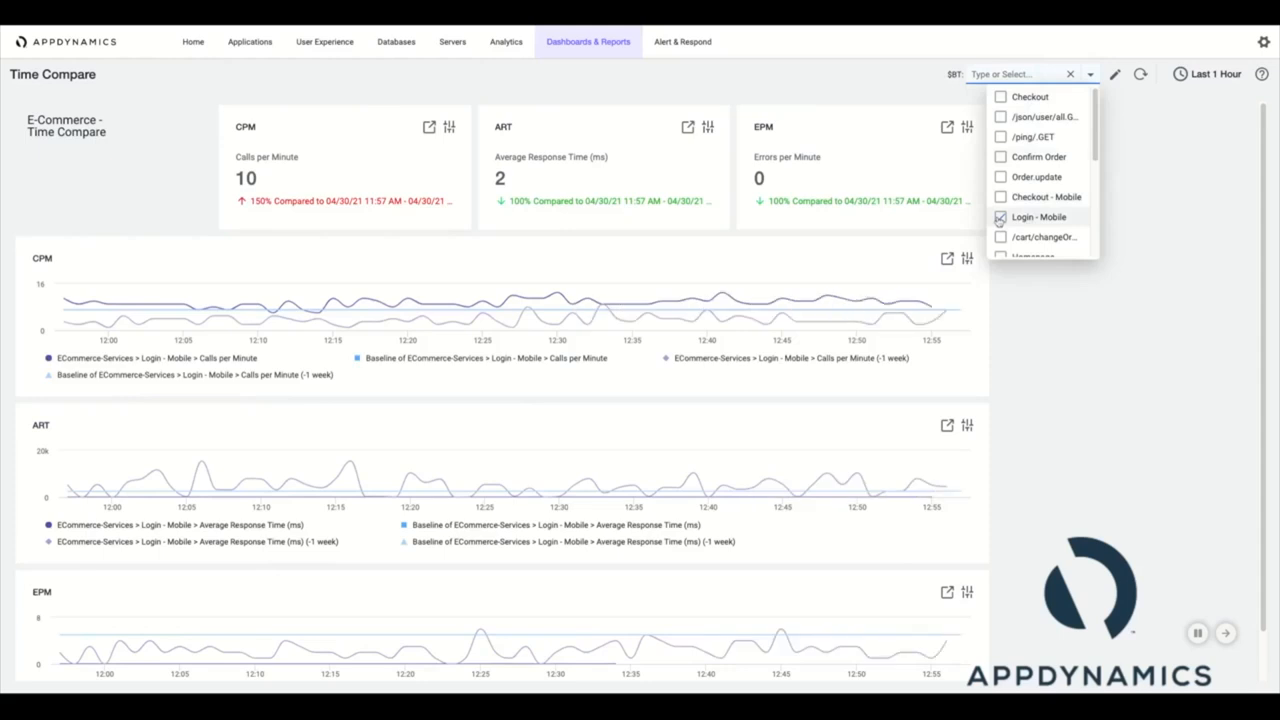
pyautogui.click(1117, 417)
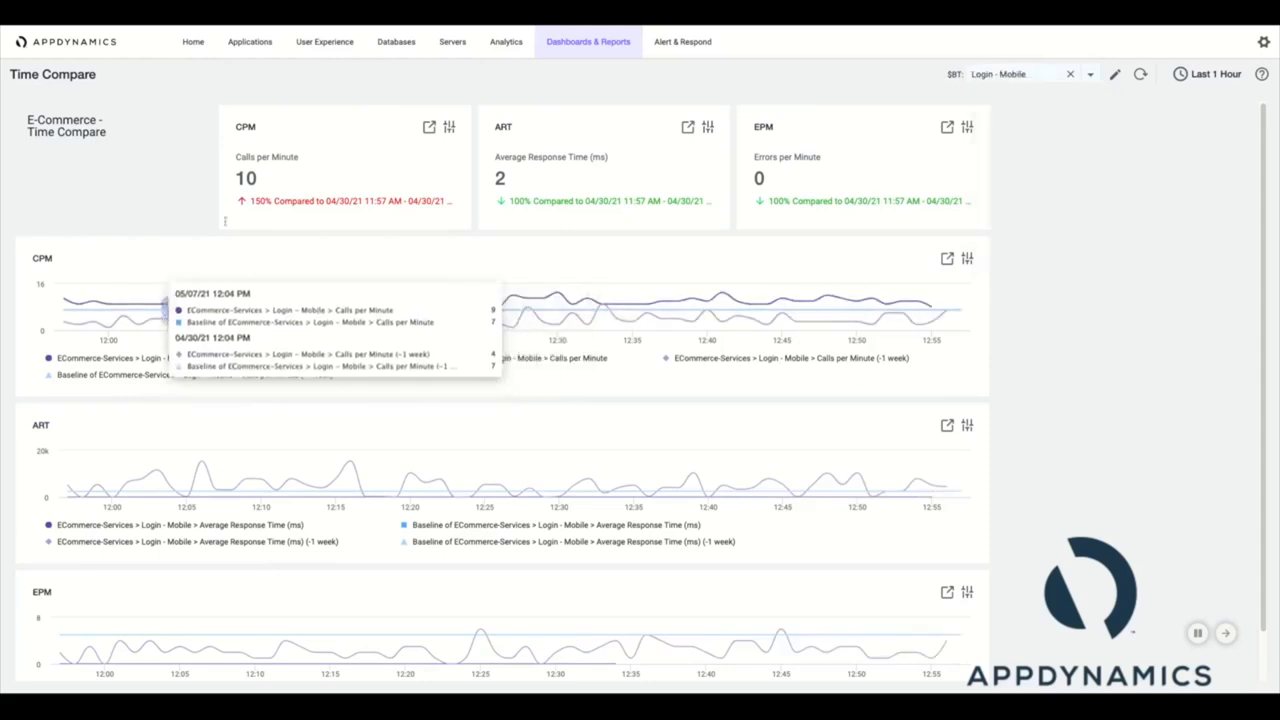